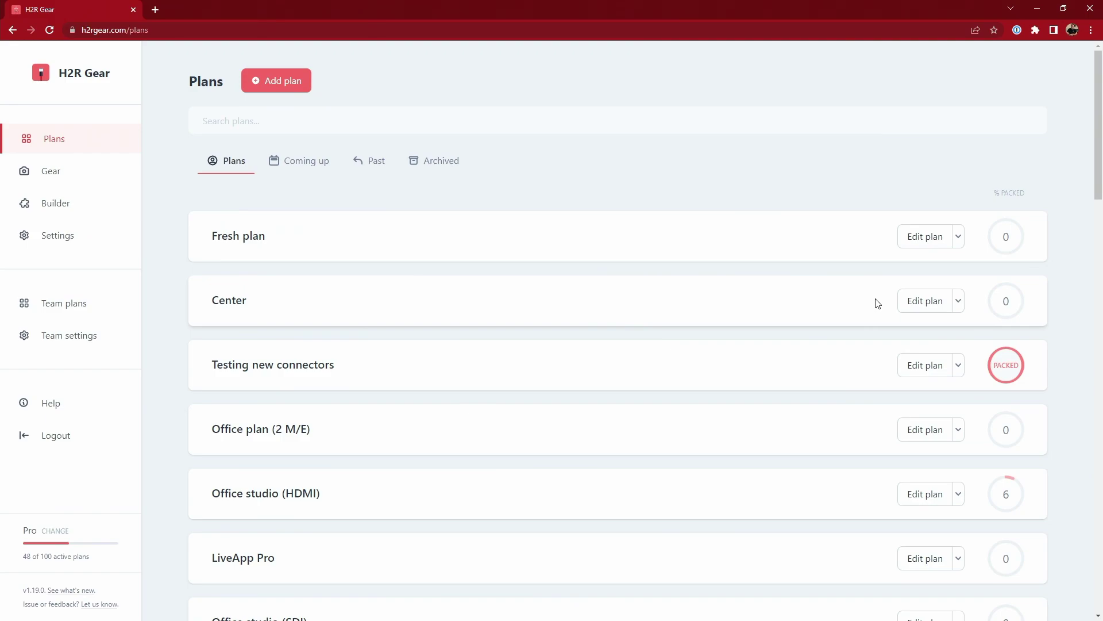
# Step: Open the Office plan (2 M/E) and examine the connections around the ATEM 2 M/E Constellation HD
pyautogui.click(920, 429)
pyautogui.scroll(-3, 519, 305)
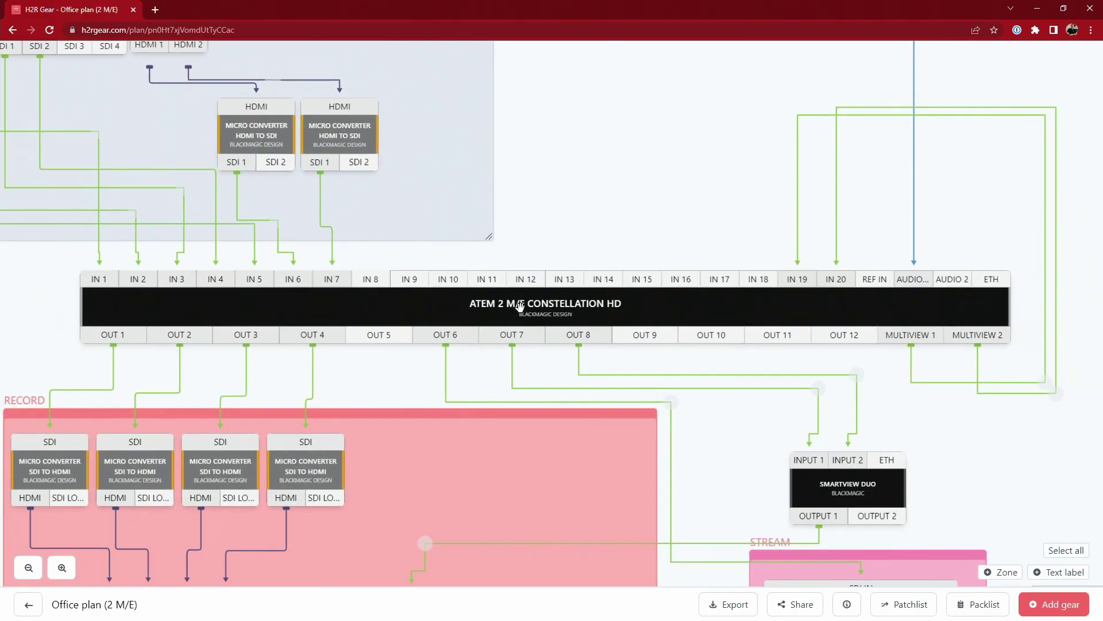
pyautogui.scroll(2, 520, 305)
pyautogui.scroll(-5, 519, 306)
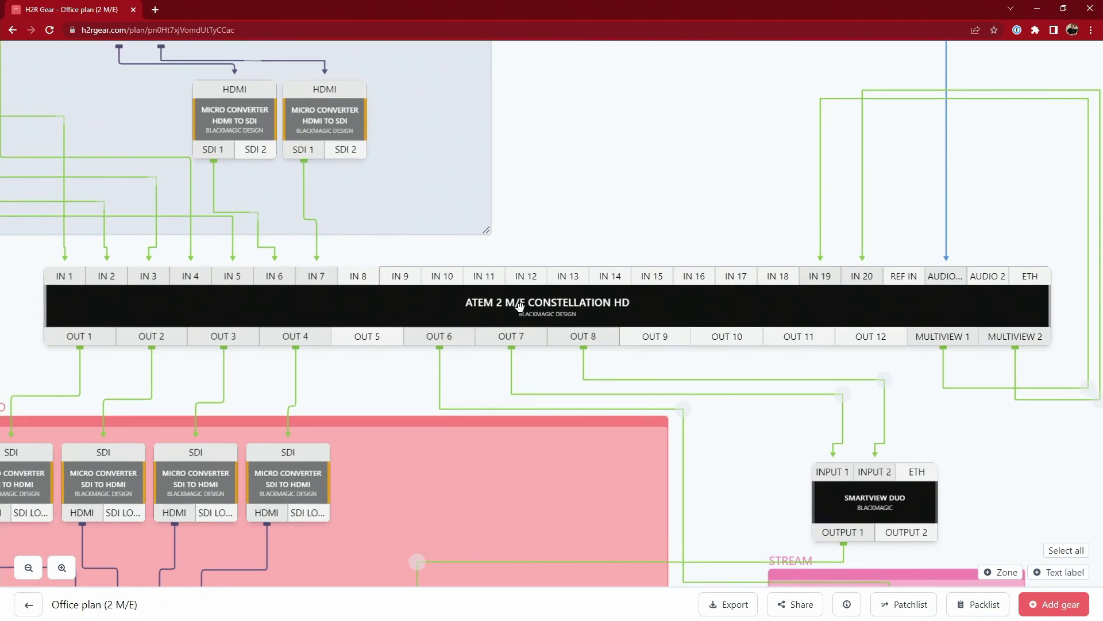
pyautogui.scroll(5, 519, 306)
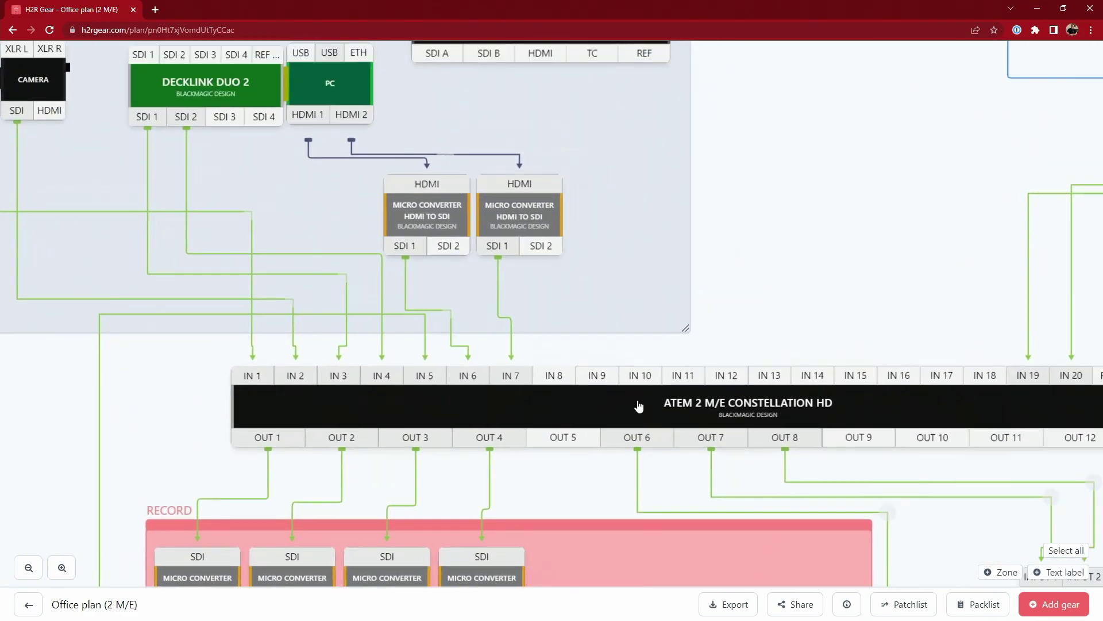
pyautogui.moveTo(639, 406); pyautogui.dragTo(575, 187)
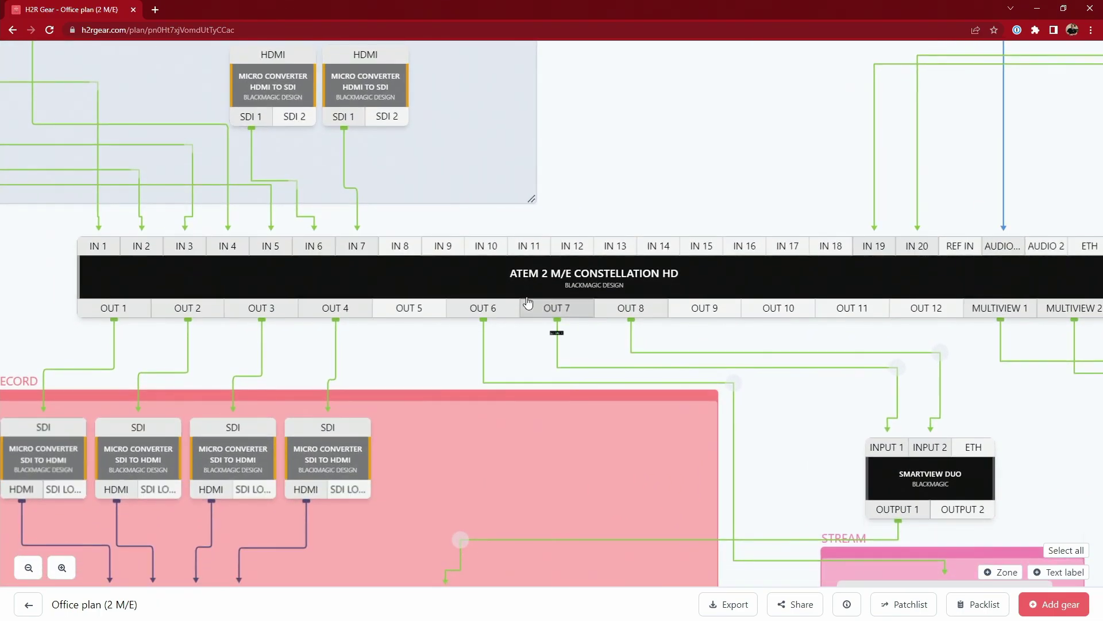
pyautogui.moveTo(676, 193); pyautogui.dragTo(635, 195)
pyautogui.scroll(-5, 546, 274)
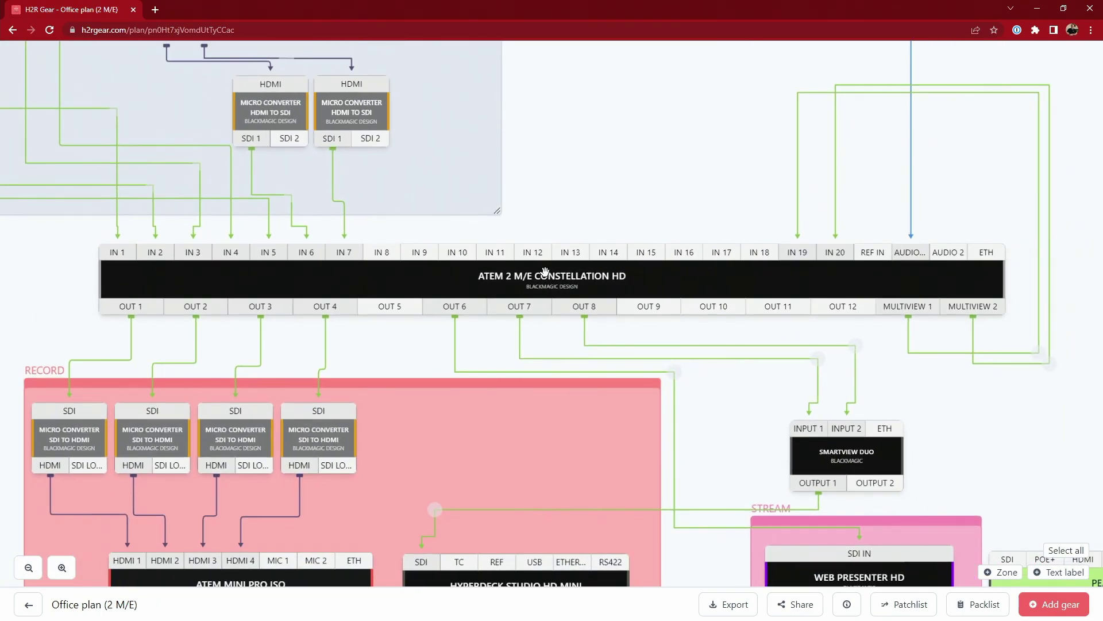
pyautogui.moveTo(575, 207)
pyautogui.mouseDown()
pyautogui.moveTo(577, 248)
pyautogui.moveTo(570, 209)
pyautogui.mouseUp()
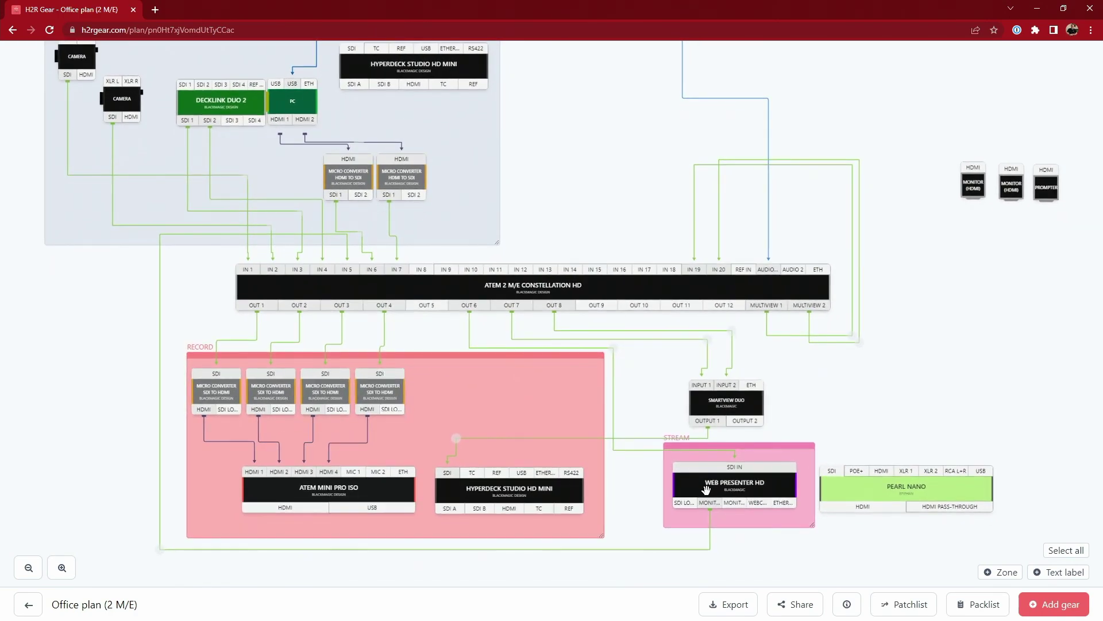
# Step: Review the plan's PNG, JPEG and PDF export options
pyautogui.click(735, 604)
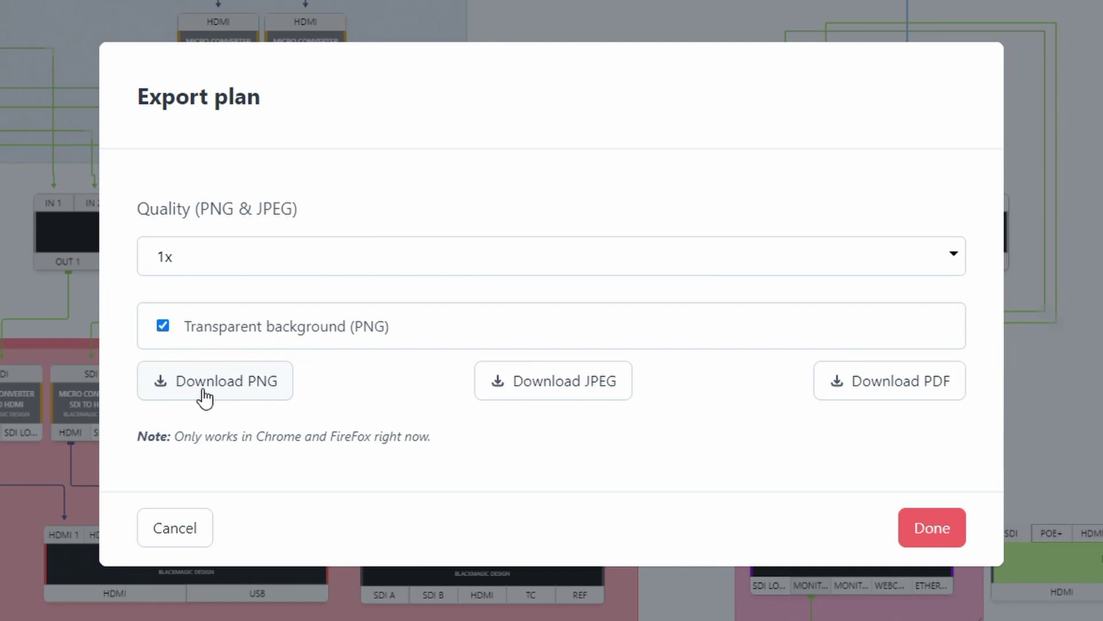
pyautogui.click(926, 396)
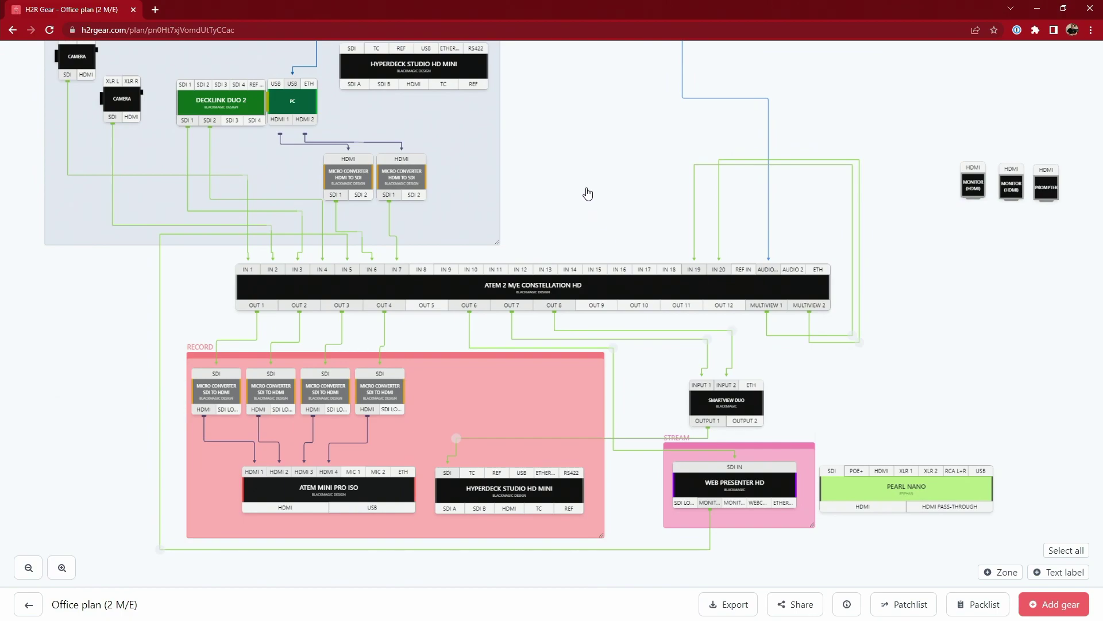
# Step: Select the HyperDeck Studio HD Mini and the PC together in the Sources zone
pyautogui.moveTo(587, 193); pyautogui.dragTo(712, 338)
pyautogui.click(541, 207)
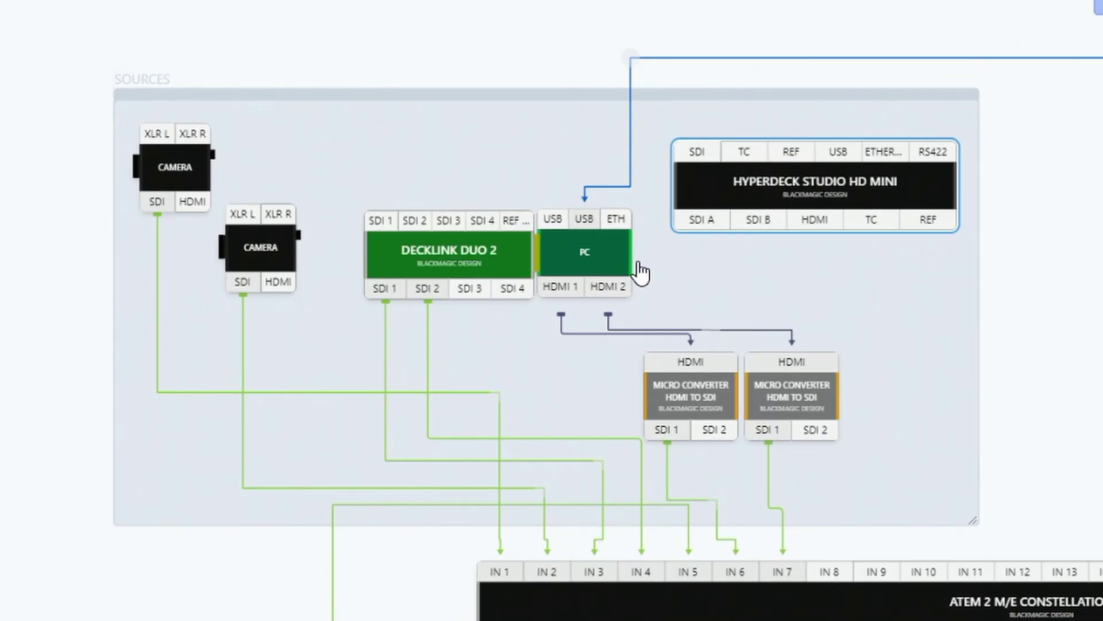
pyautogui.click(416, 250)
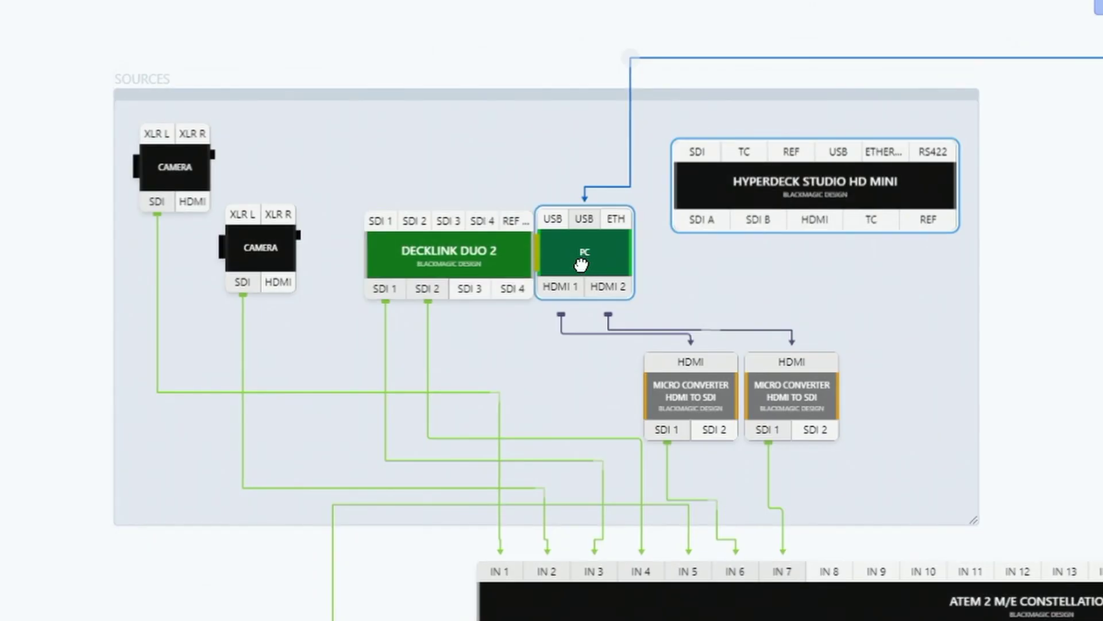
# Step: Select both cameras, the DeckLink Duo 2, PC, HyperDeck and both HDMI-to-SDI converters in the Sources zone and move them slightly up together
pyautogui.click(175, 168)
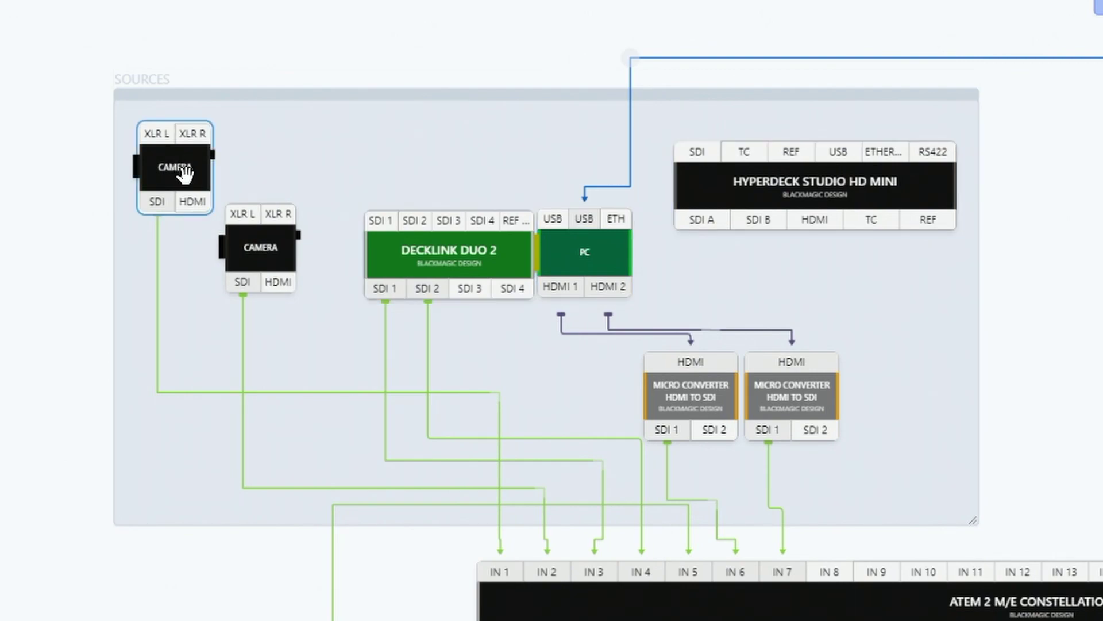
pyautogui.click(261, 249)
pyautogui.click(457, 256)
pyautogui.click(587, 260)
pyautogui.click(784, 194)
pyautogui.click(703, 385)
pyautogui.click(804, 388)
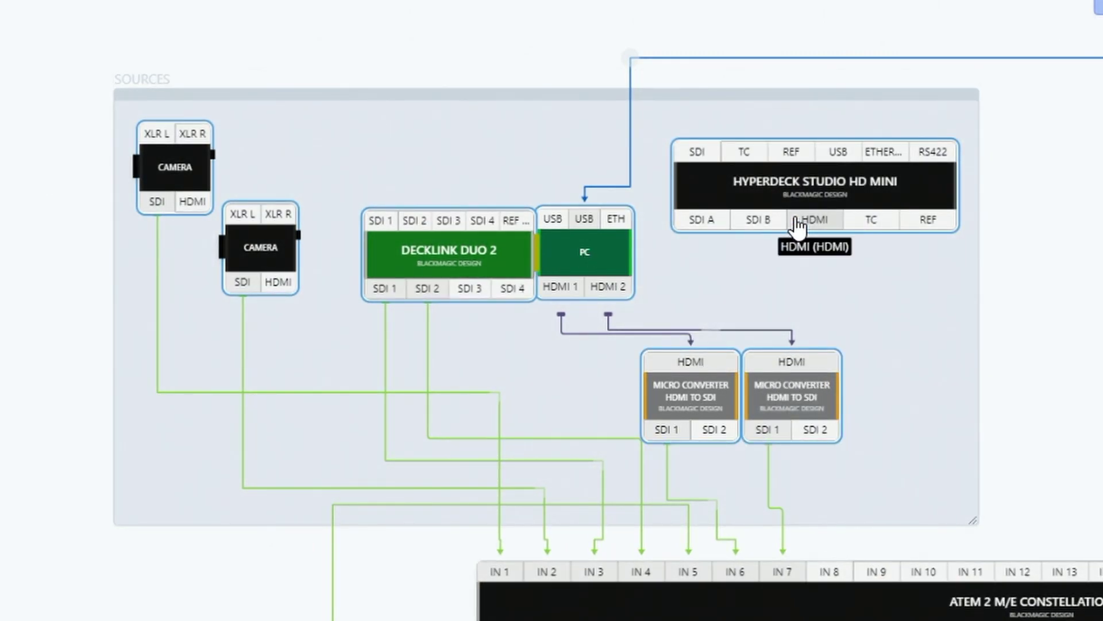
pyautogui.moveTo(764, 185)
pyautogui.mouseDown()
pyautogui.moveTo(741, 158)
pyautogui.moveTo(773, 187)
pyautogui.moveTo(757, 184)
pyautogui.moveTo(770, 172)
pyautogui.moveTo(778, 180)
pyautogui.mouseUp()
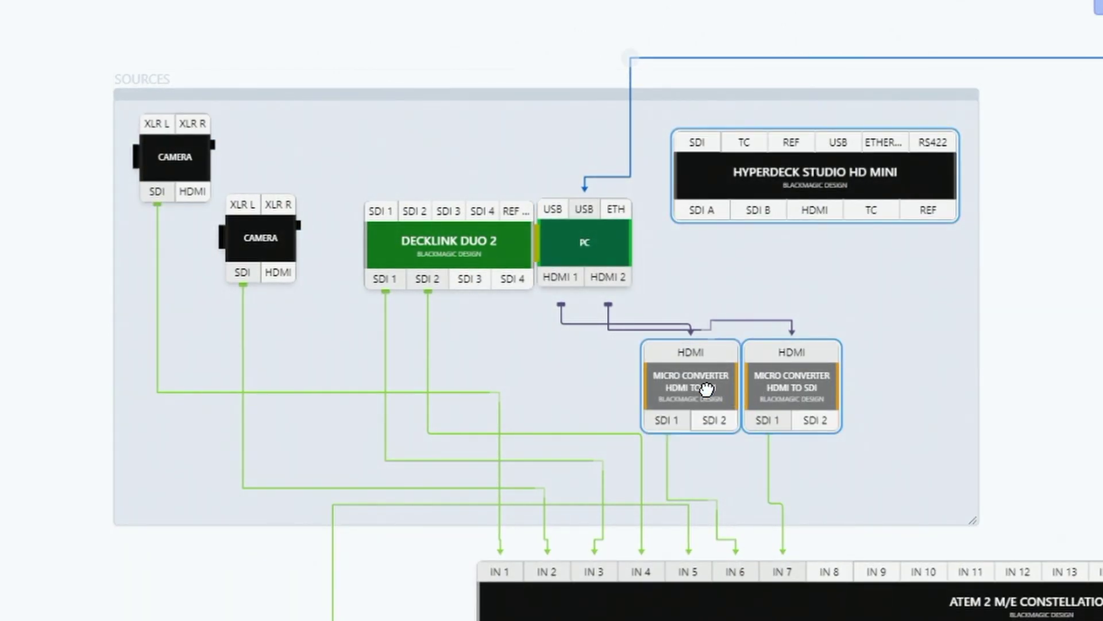
# Step: Move the HyperDeck Studio HD Mini and the two HDMI-to-SDI Micro Converters slightly down as a group, then clear the selection
pyautogui.moveTo(766, 189)
pyautogui.mouseDown()
pyautogui.moveTo(807, 190)
pyautogui.moveTo(753, 187)
pyautogui.moveTo(775, 204)
pyautogui.mouseUp()
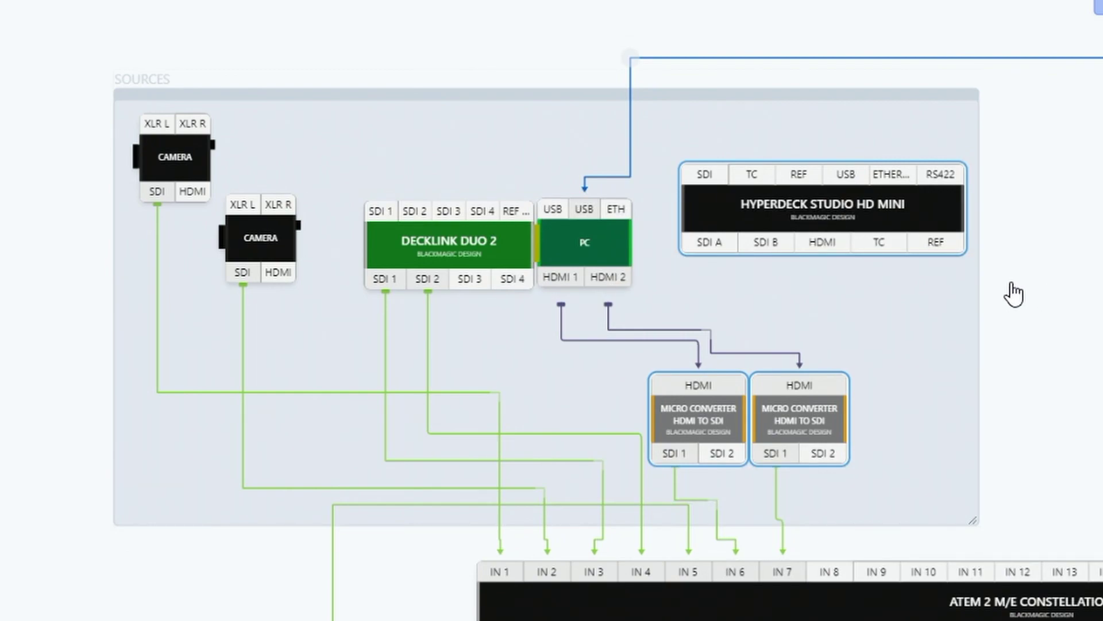
pyautogui.click(998, 593)
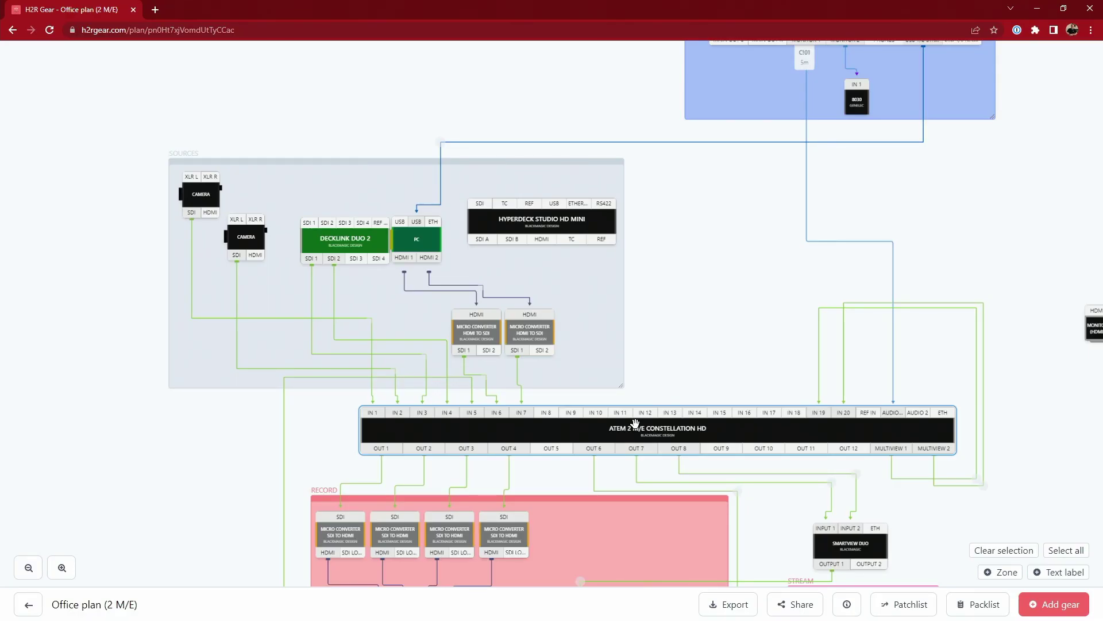
# Step: Look over the Sources, Audio and Record zones and how they connect to the ATEM 2 M/E Constellation HD
pyautogui.scroll(3, 635, 424)
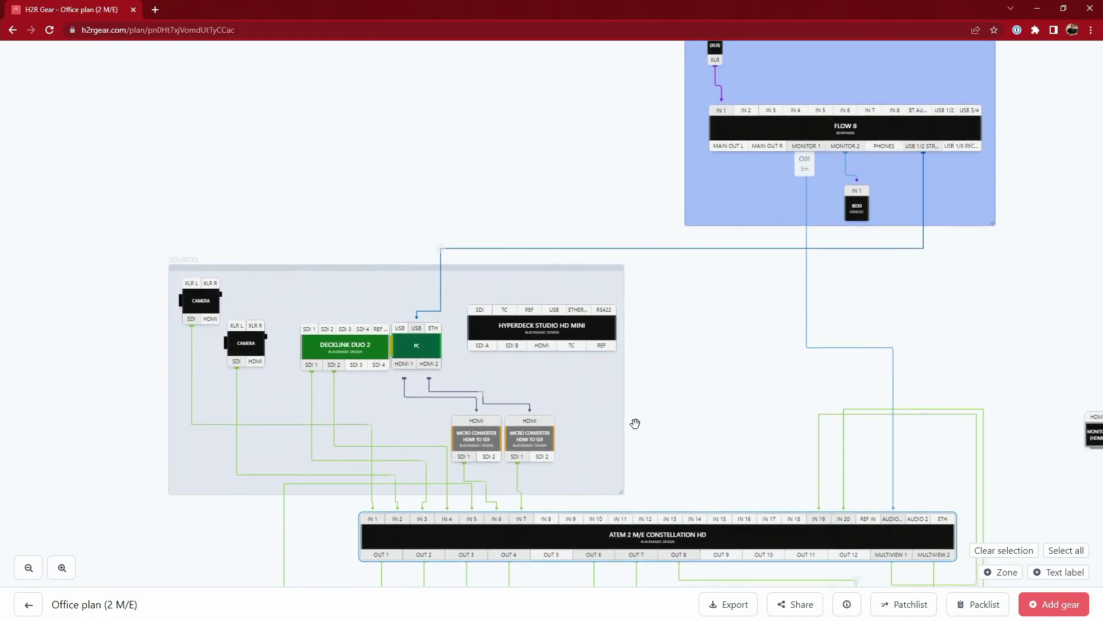
pyautogui.scroll(-3, 635, 423)
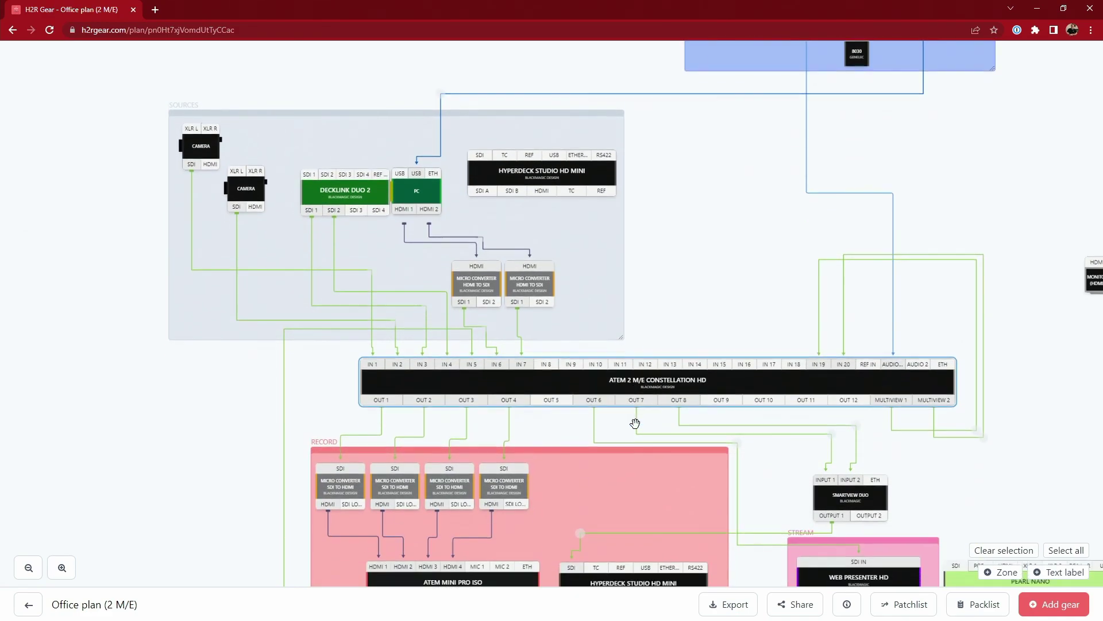
pyautogui.hscroll(-2, 635, 424)
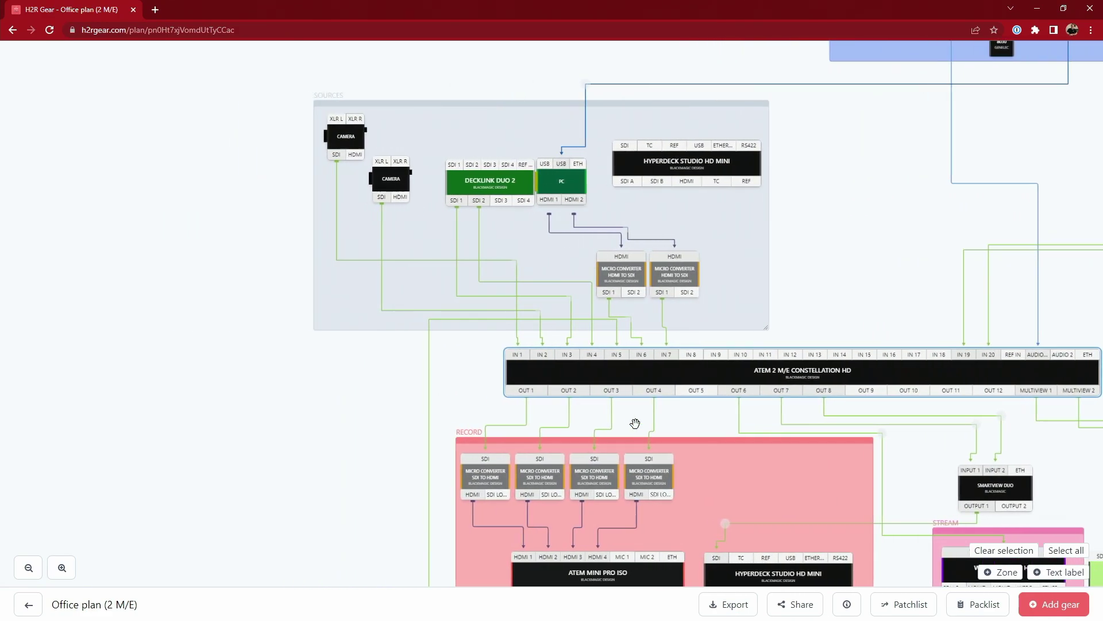
pyautogui.hscroll(3, 635, 423)
pyautogui.hscroll(2, 635, 424)
pyautogui.scroll(3, 635, 423)
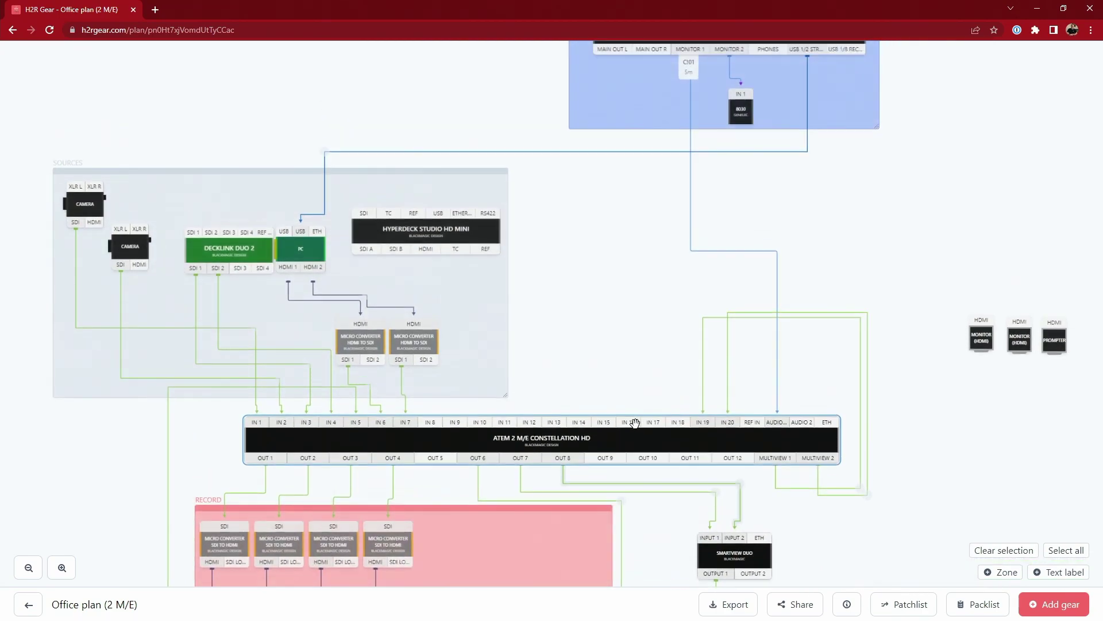
pyautogui.hscroll(-2, 637, 430)
pyautogui.scroll(-2, 637, 431)
pyautogui.hscroll(2, 637, 430)
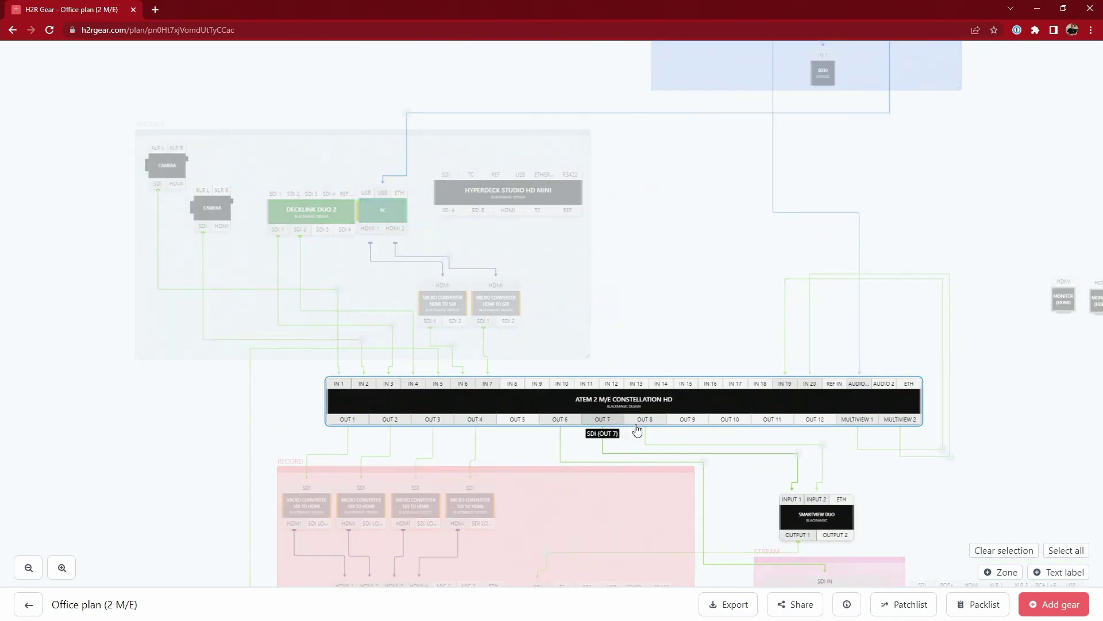
pyautogui.scroll(2, 636, 430)
pyautogui.hscroll(2, 636, 430)
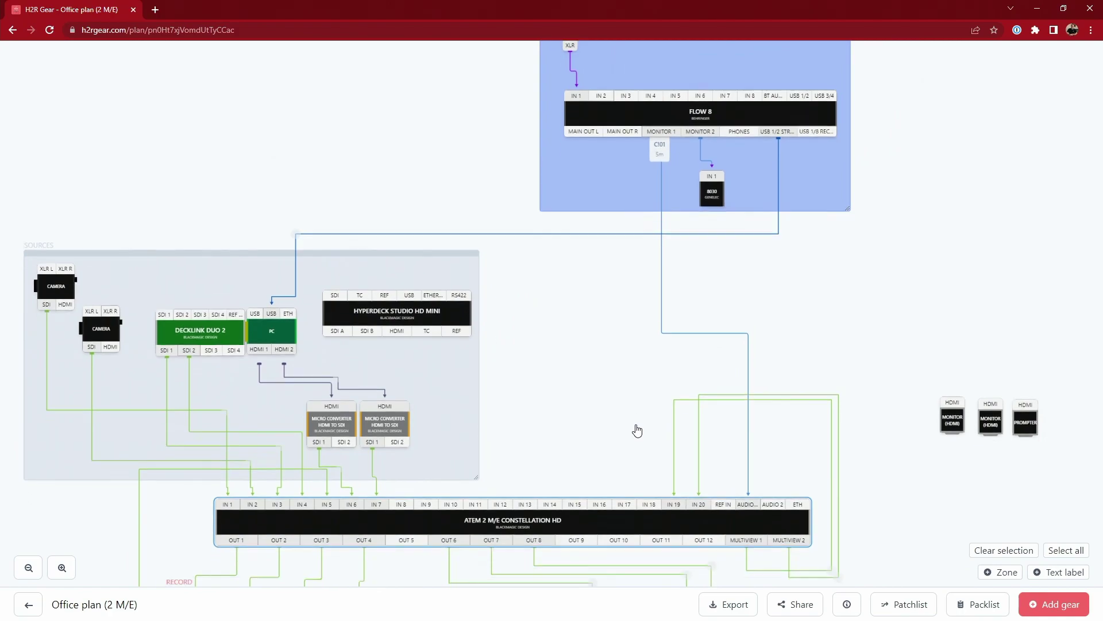
pyautogui.hscroll(-5, 637, 431)
pyautogui.hscroll(10, 637, 431)
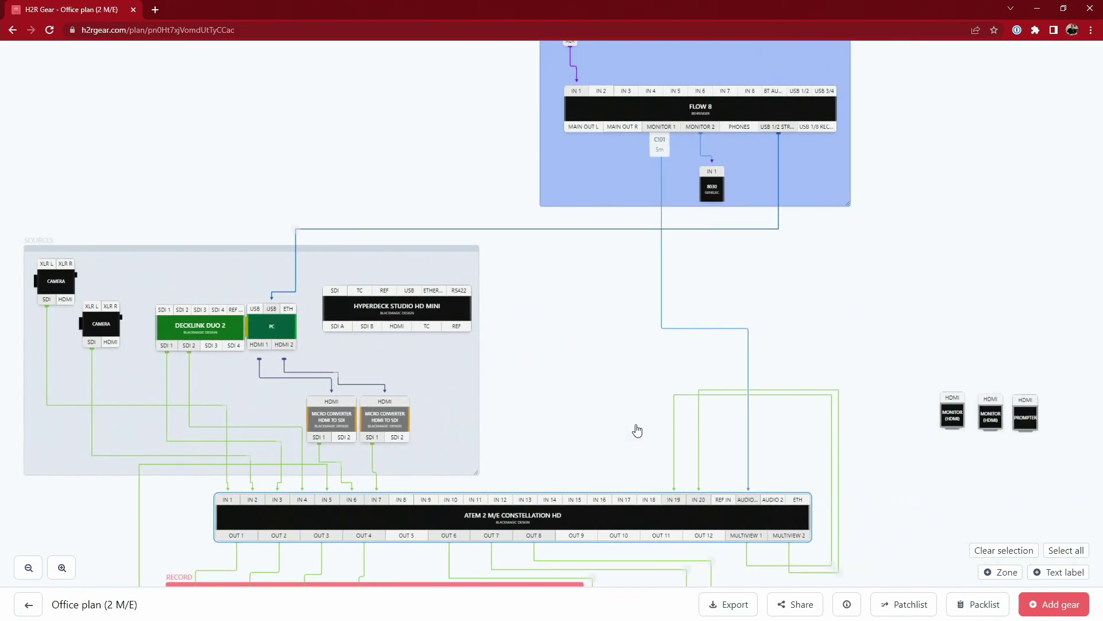
pyautogui.hscroll(-5, 637, 431)
pyautogui.hscroll(-5, 637, 431)
pyautogui.hscroll(8, 636, 430)
pyautogui.hscroll(12, 636, 430)
pyautogui.hscroll(-10, 637, 431)
pyautogui.hscroll(-5, 636, 430)
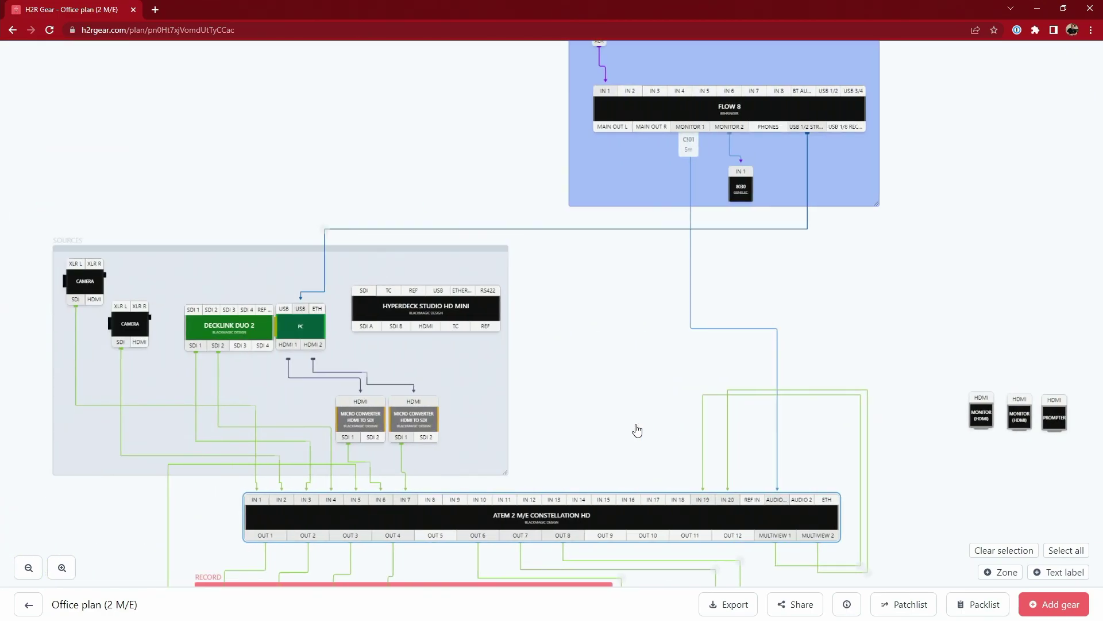
# Step: Examine the overall plan layout at different scales, including the separate second ATEM 2 M/E Constellation HD setup
pyautogui.scroll(2, 636, 431)
pyautogui.scroll(-3, 636, 430)
pyautogui.scroll(4, 637, 431)
pyautogui.scroll(-8, 637, 430)
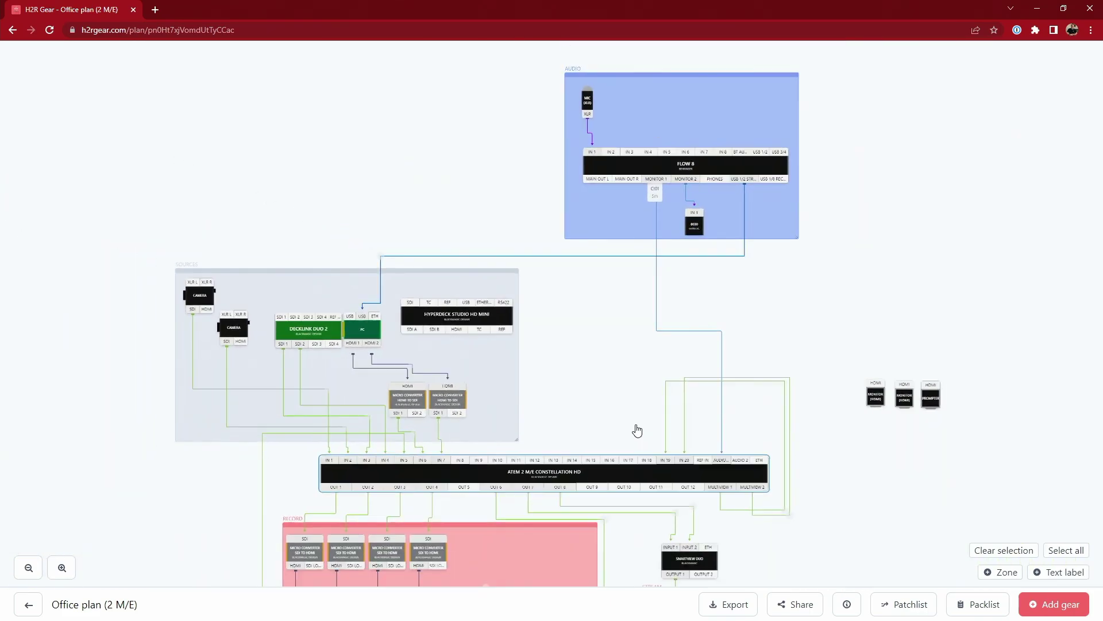
pyautogui.scroll(-3, 637, 431)
pyautogui.scroll(10, 636, 430)
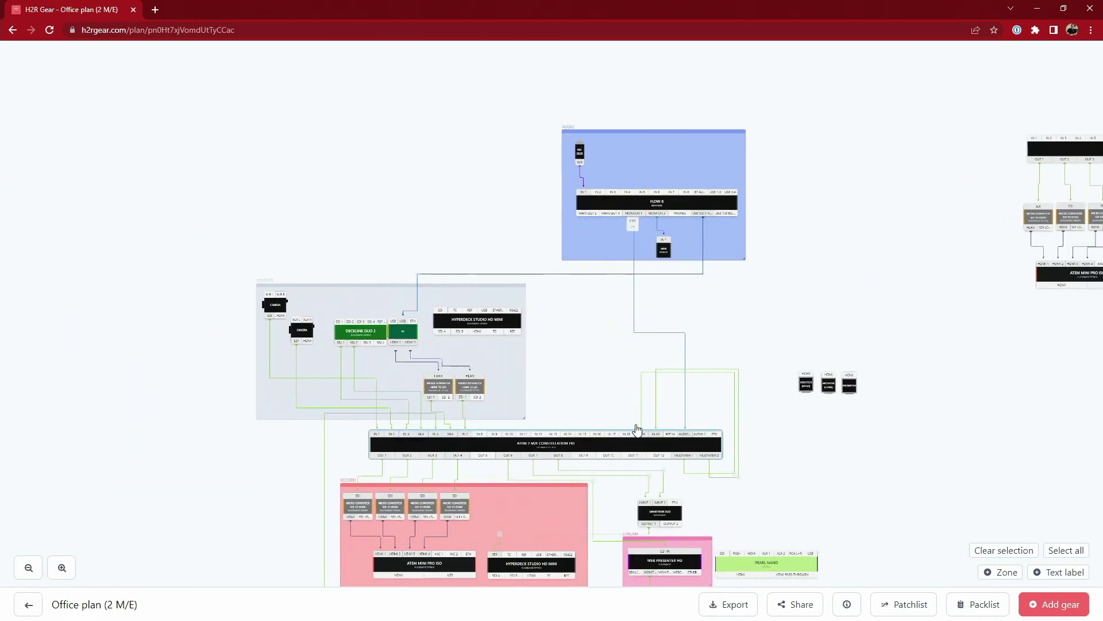
pyautogui.scroll(-3, 637, 430)
pyautogui.scroll(8, 636, 430)
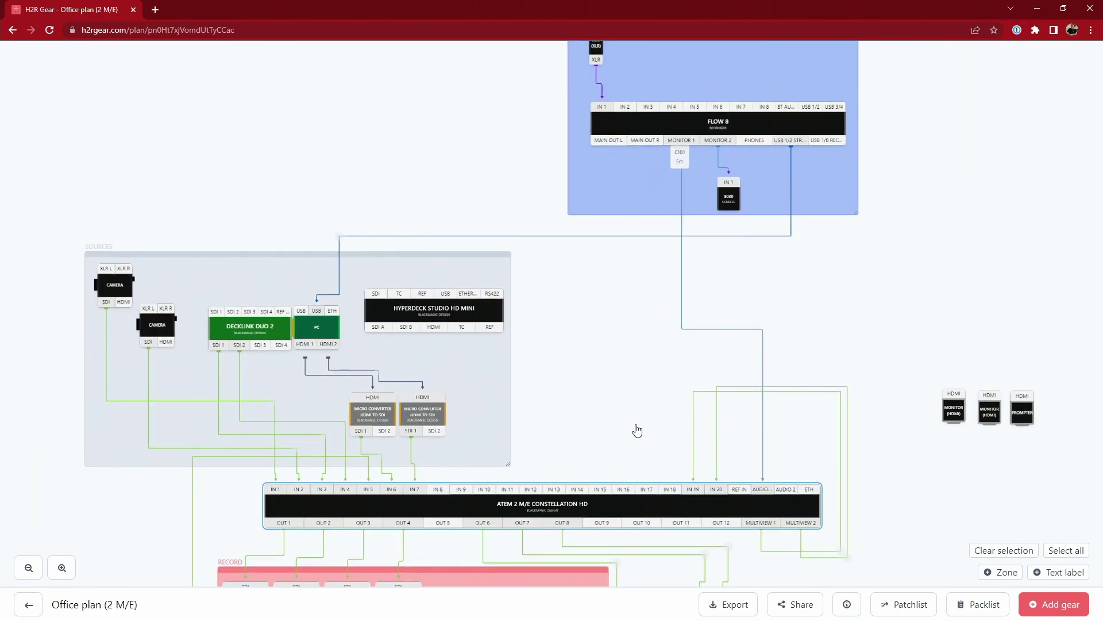
pyautogui.scroll(-10, 636, 431)
pyautogui.scroll(3, 636, 431)
pyautogui.scroll(5, 637, 430)
pyautogui.hscroll(4, 637, 430)
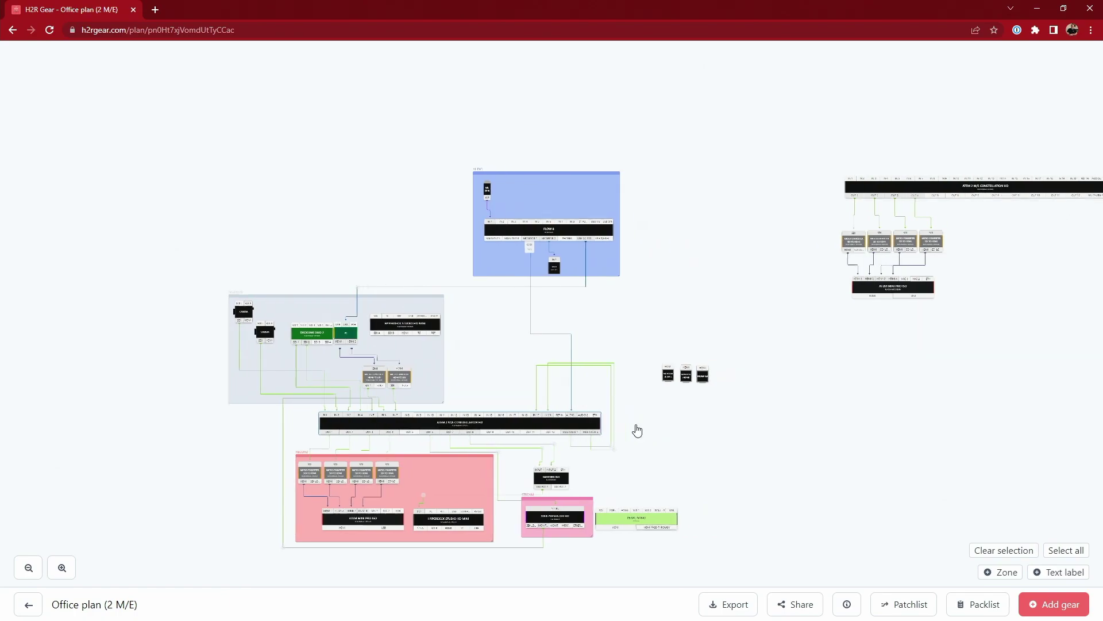
pyautogui.scroll(-2, 636, 430)
pyautogui.scroll(1, 636, 431)
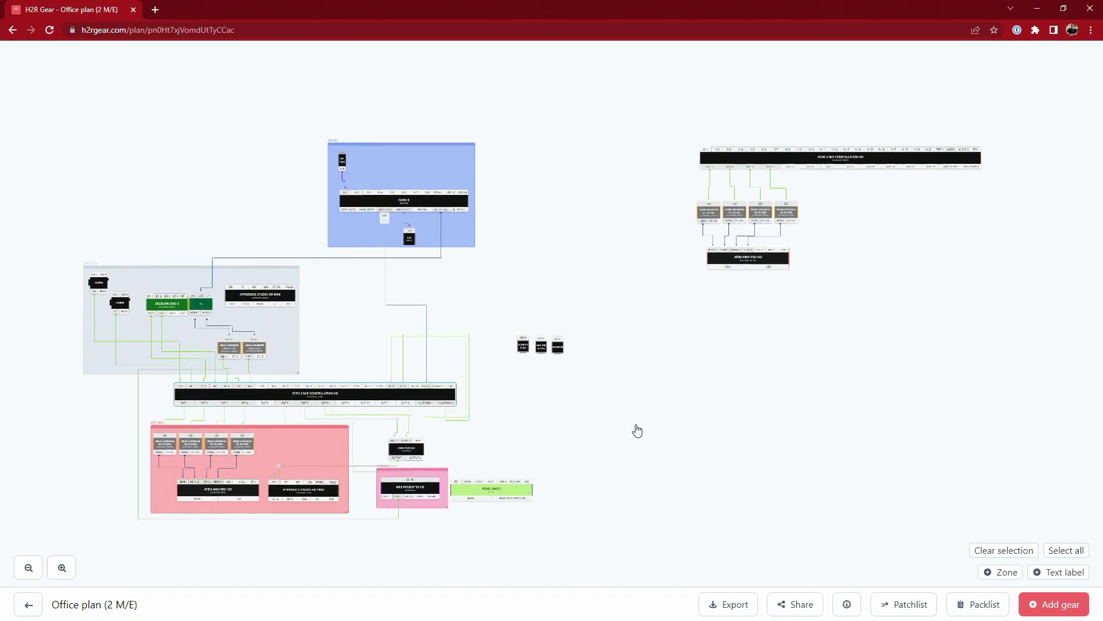
pyautogui.hscroll(-1, 637, 431)
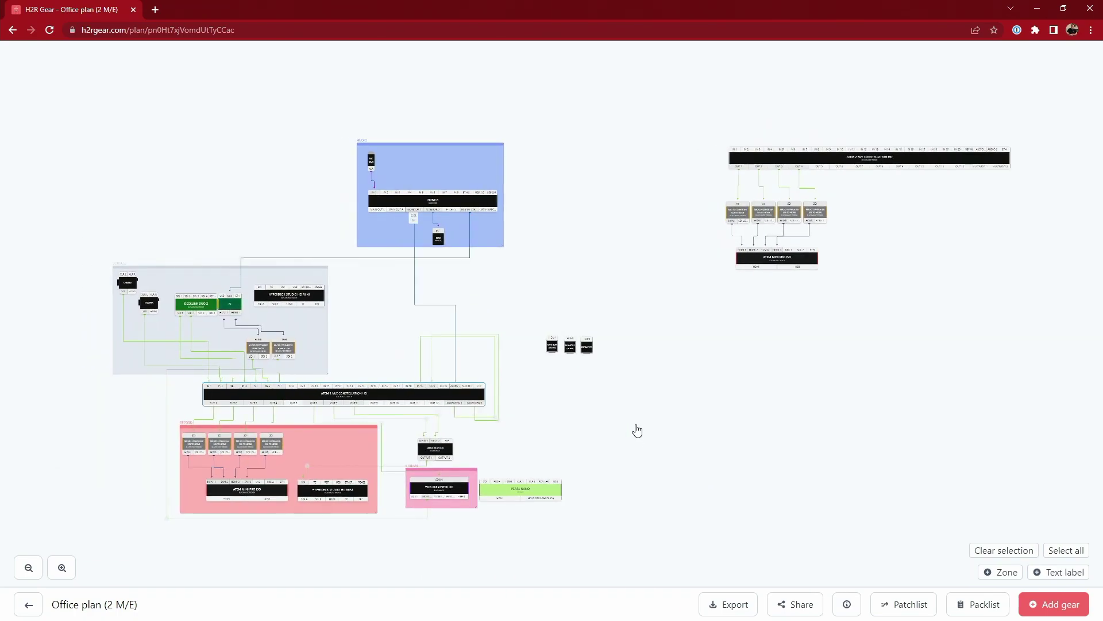
# Step: Open the plan's packlist, mark all gear, cables and extras as packed, and reset them all to unpacked
pyautogui.click(978, 605)
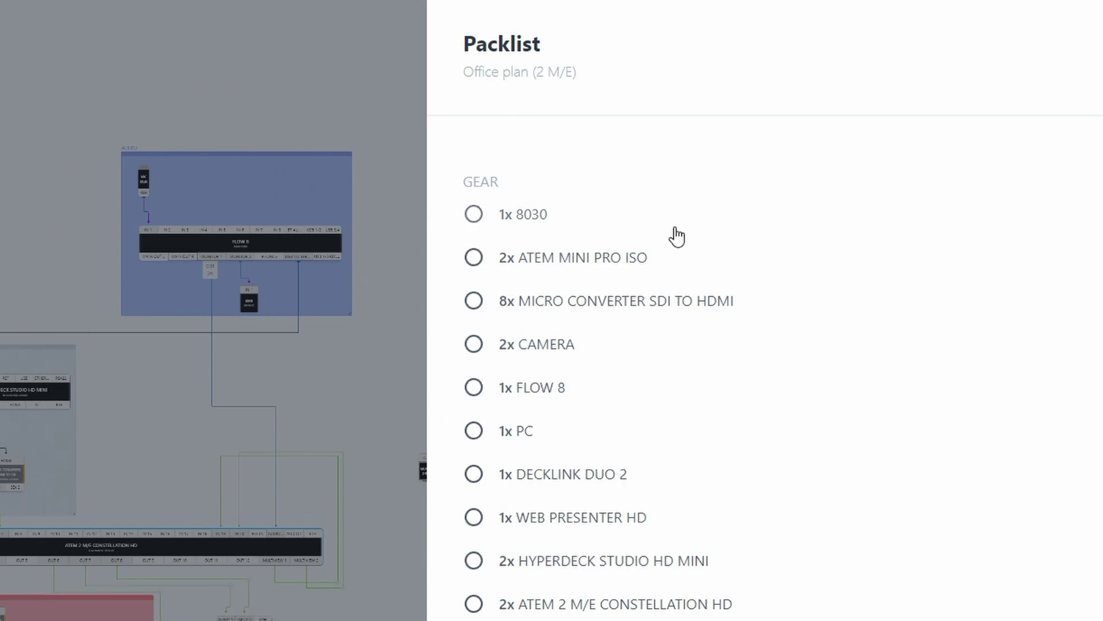
pyautogui.scroll(-6, 529, 226)
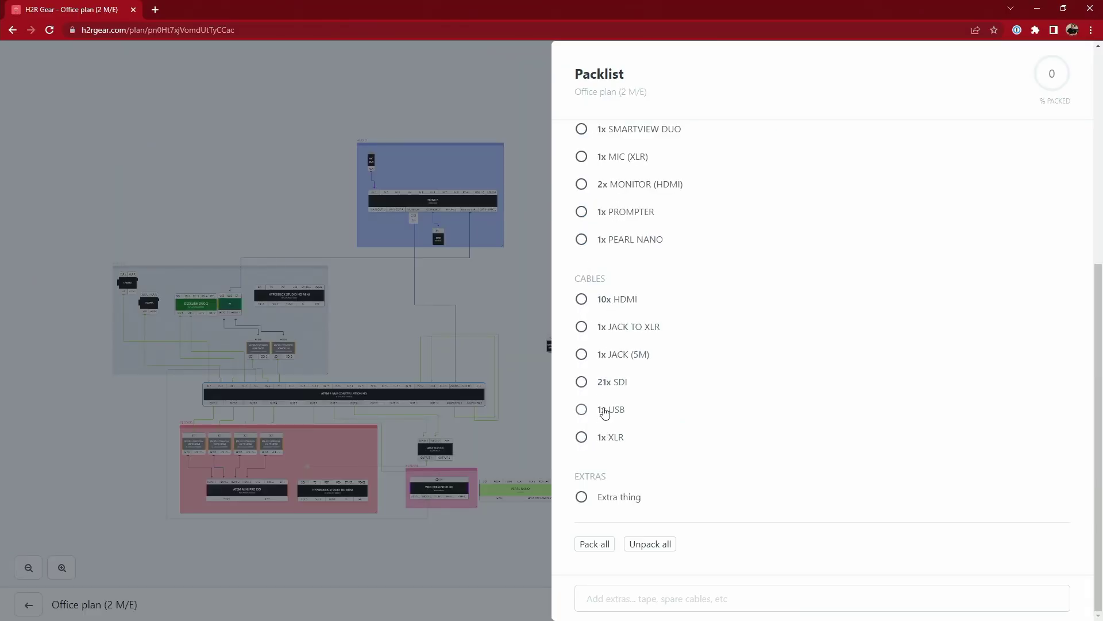
pyautogui.click(594, 544)
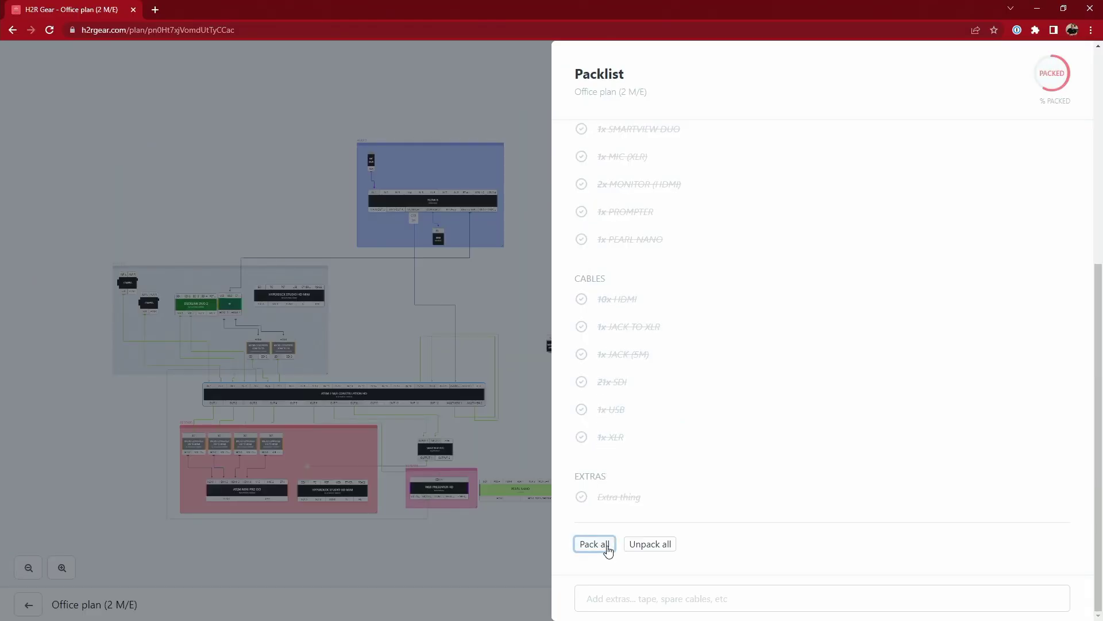
pyautogui.click(646, 546)
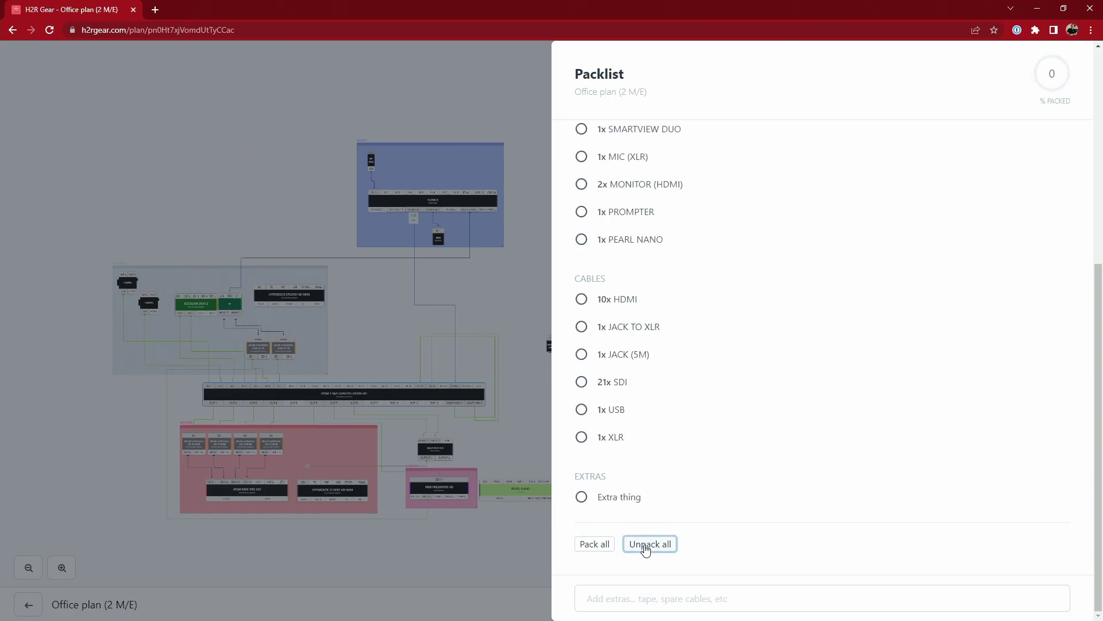
pyautogui.scroll(6, 625, 518)
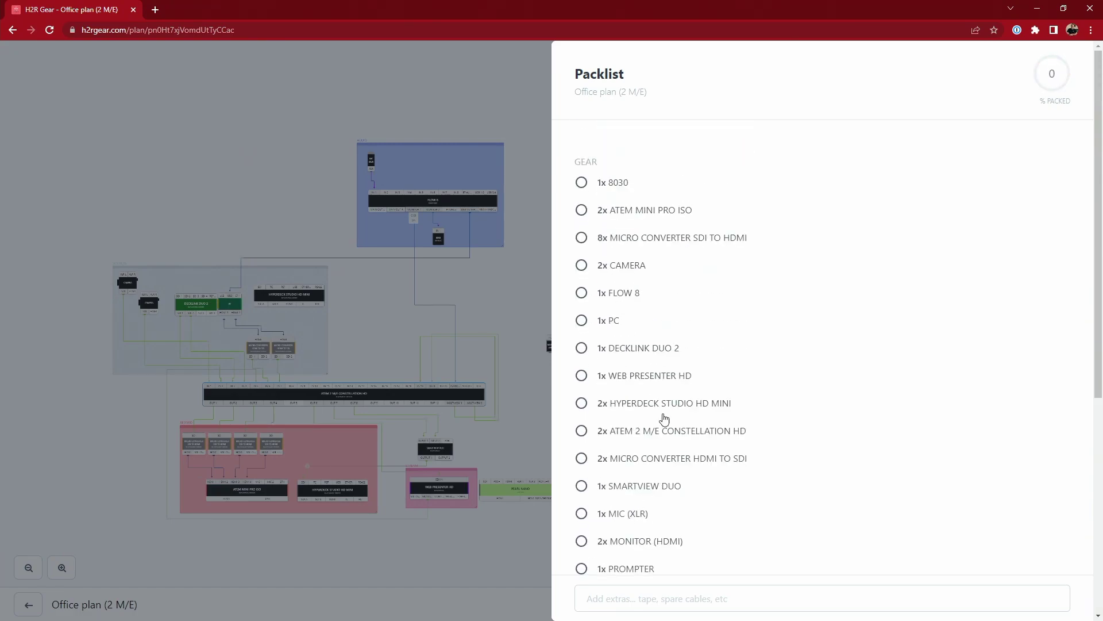
# Step: Mark the 8030, ATEM Mini Pro ISO and Camera entries as packed in the packlist and unpack everything again
pyautogui.click(598, 188)
pyautogui.click(615, 212)
pyautogui.click(613, 276)
pyautogui.scroll(-6, 612, 380)
pyautogui.click(653, 550)
pyautogui.scroll(6, 654, 523)
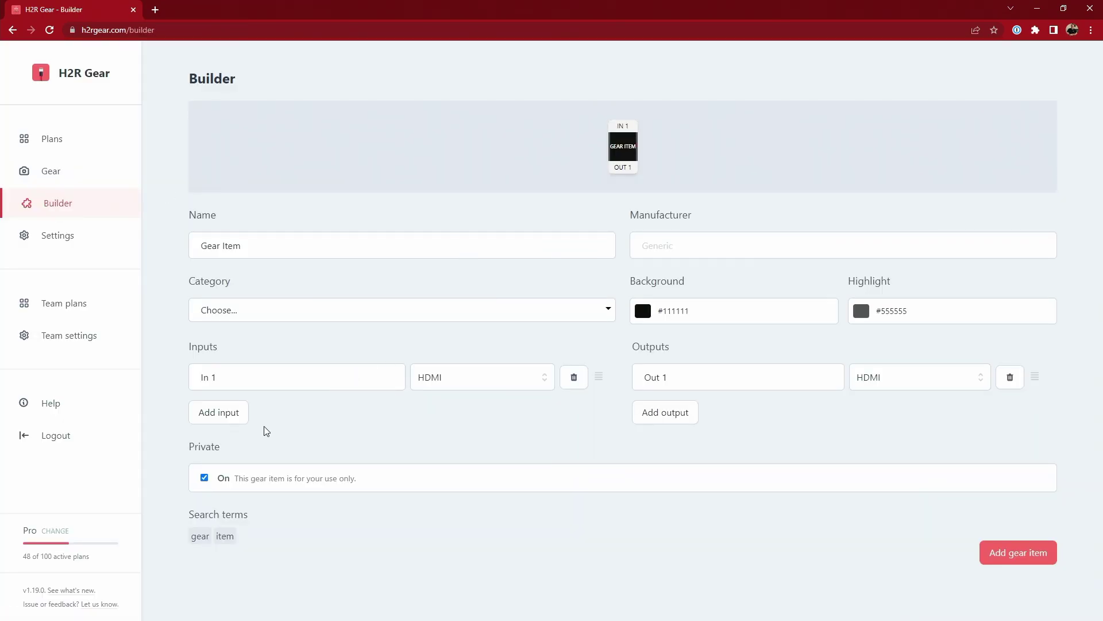
# Step: Add two more inputs and two more outputs to the new gear item, giving it three of each
pyautogui.click(229, 413)
pyautogui.click(229, 450)
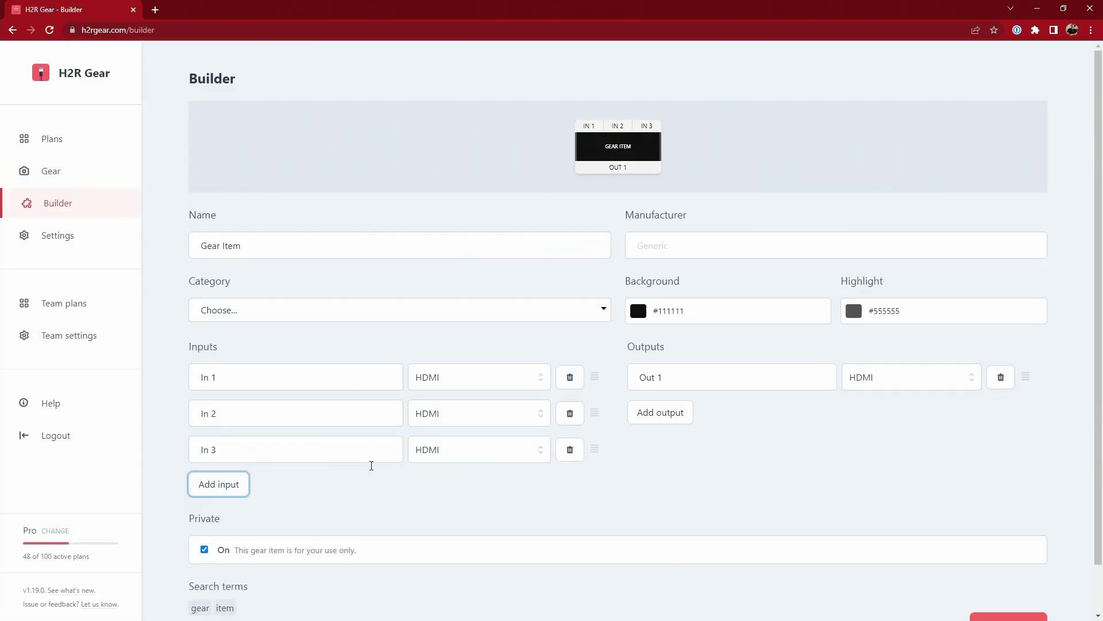
pyautogui.click(655, 415)
pyautogui.click(658, 451)
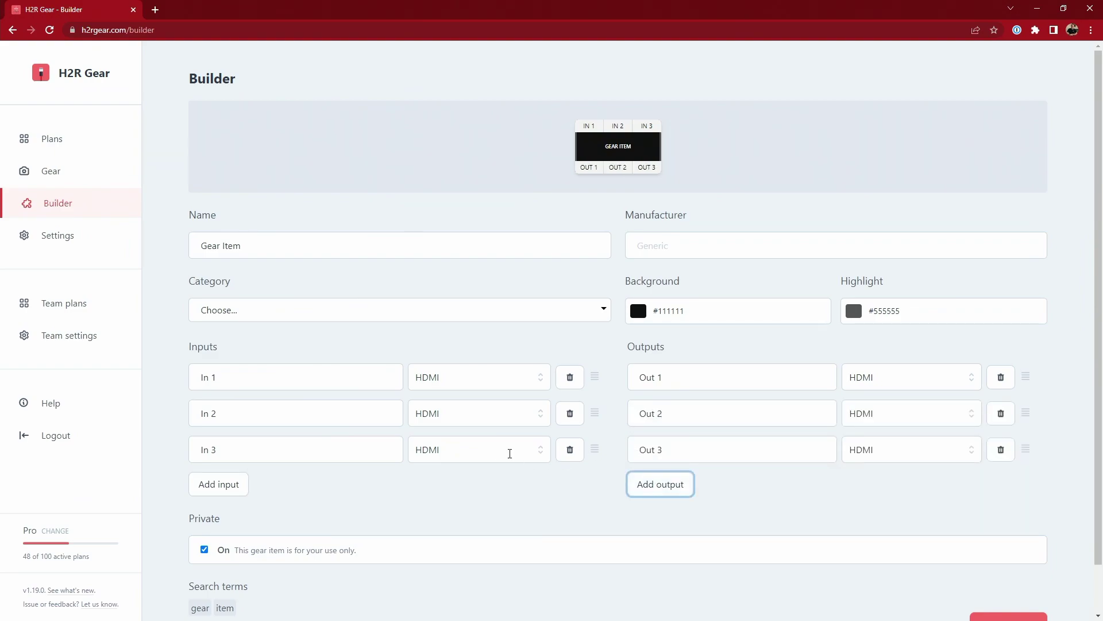
# Step: Look through the connector types for input In 1 and set it to SDI
pyautogui.click(541, 378)
pyautogui.scroll(-1, 547, 421)
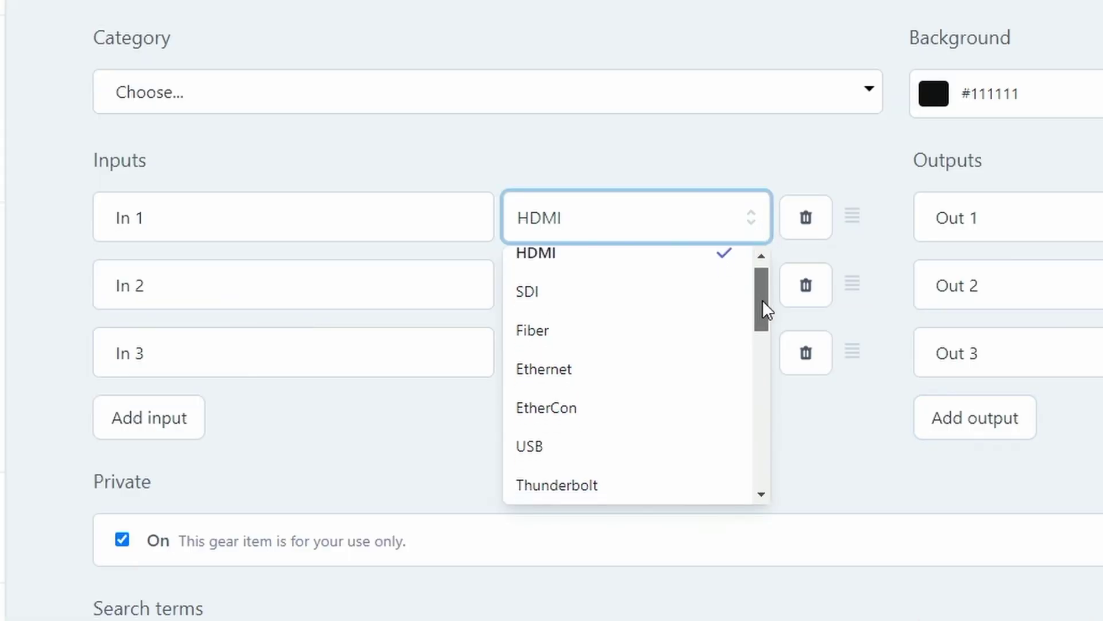
pyautogui.moveTo(762, 301)
pyautogui.mouseDown()
pyautogui.moveTo(739, 485)
pyautogui.moveTo(759, 291)
pyautogui.mouseUp()
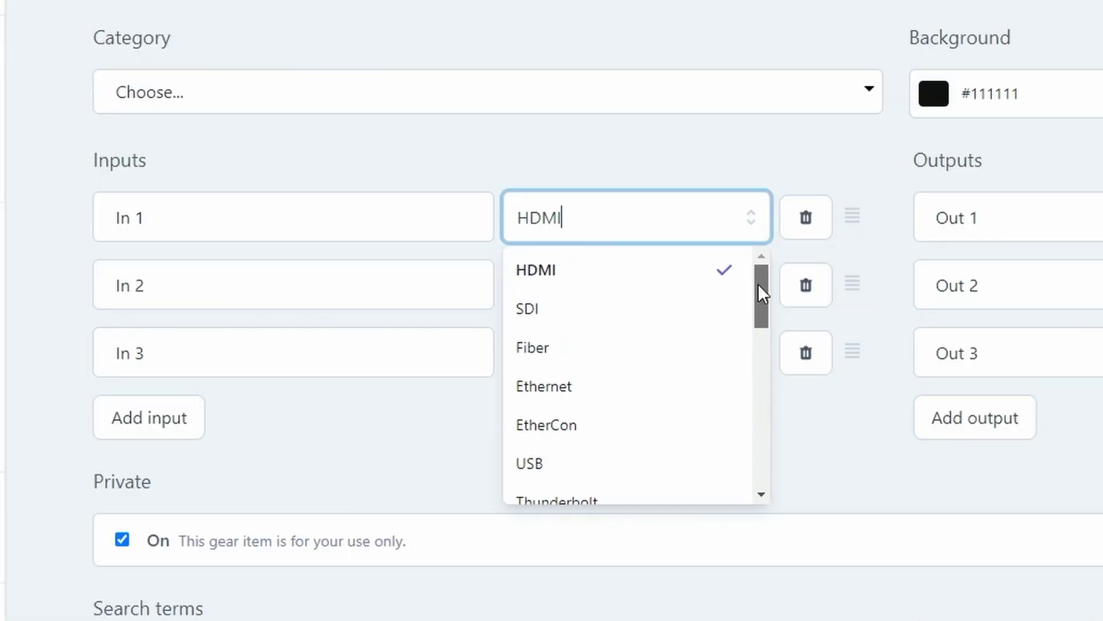
pyautogui.click(741, 219)
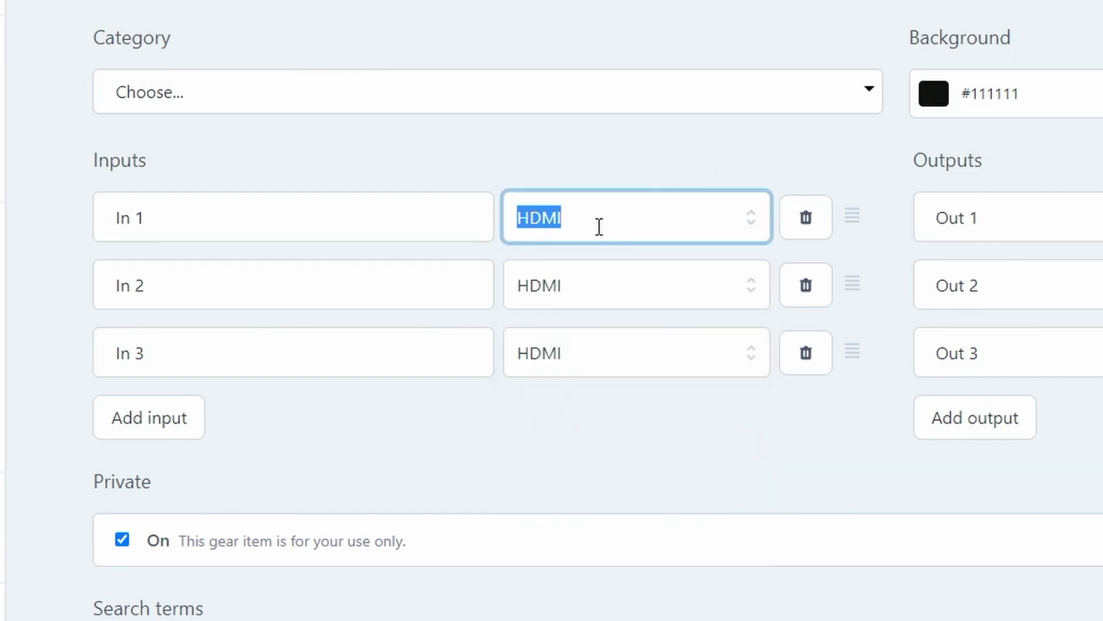
pyautogui.write('sd')
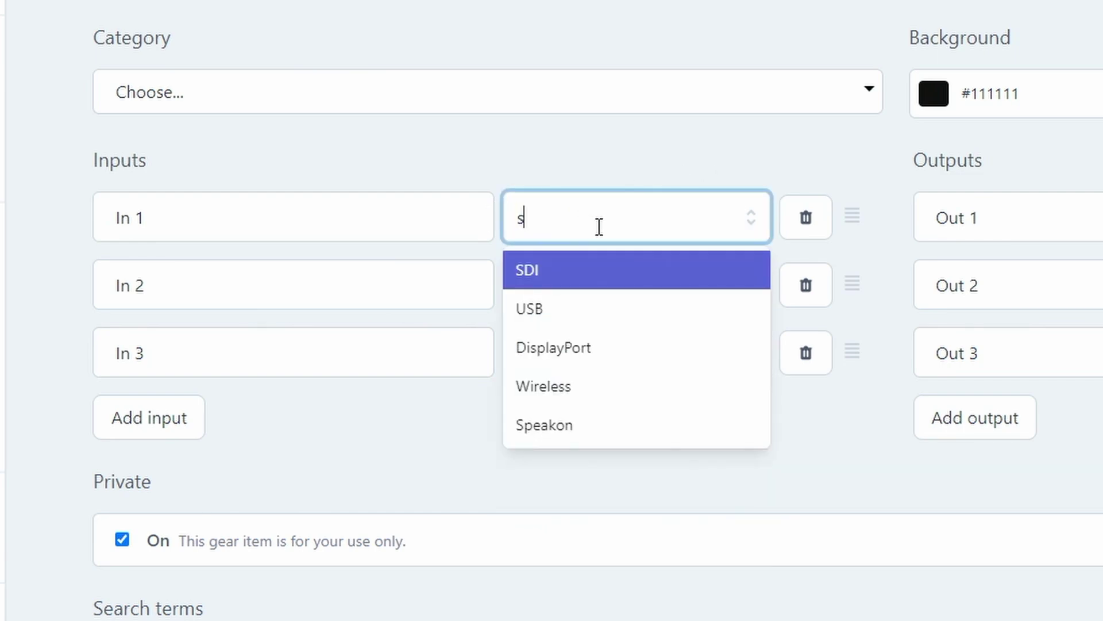
pyautogui.press('Return')
# Step: Set the connector type of input In 2 to EtherCon
pyautogui.press('Tab')
pyautogui.press('Tab')
pyautogui.press('Tab')
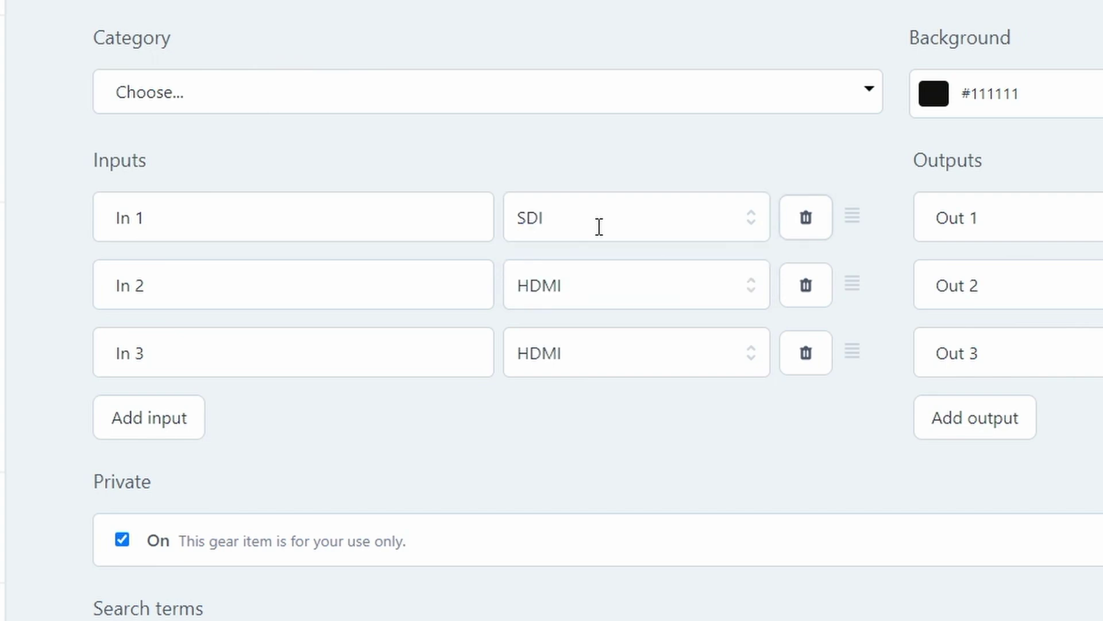
pyautogui.write('eth')
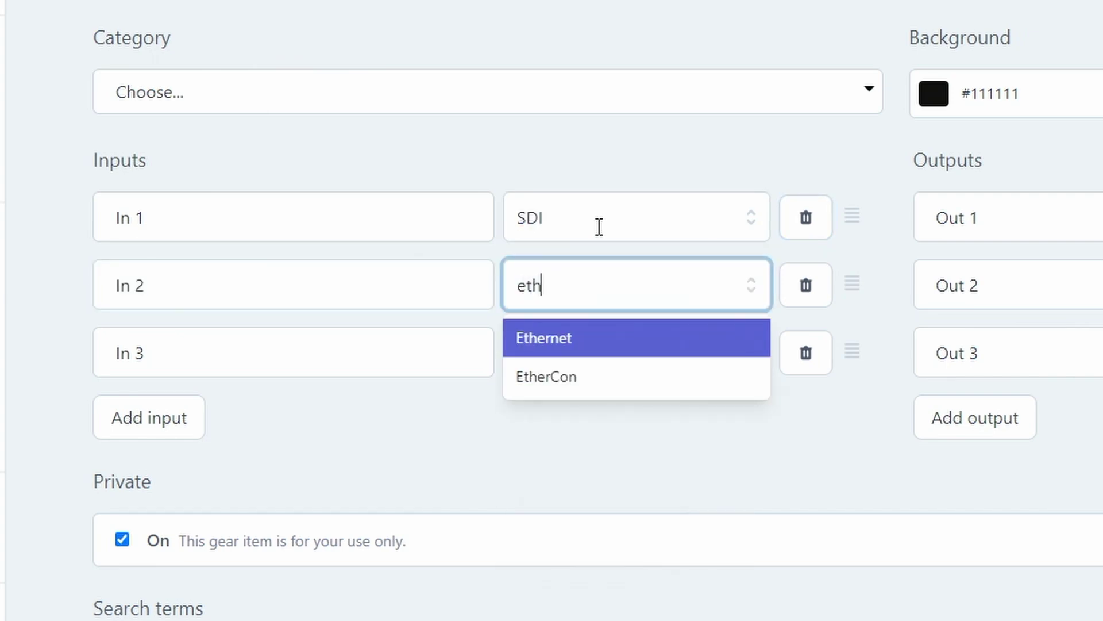
pyautogui.press('Down')
pyautogui.press('Return')
# Step: Set the connector type of input In 3 to PowerCon
pyautogui.press('Tab')
pyautogui.press('Tab')
pyautogui.press('Tab')
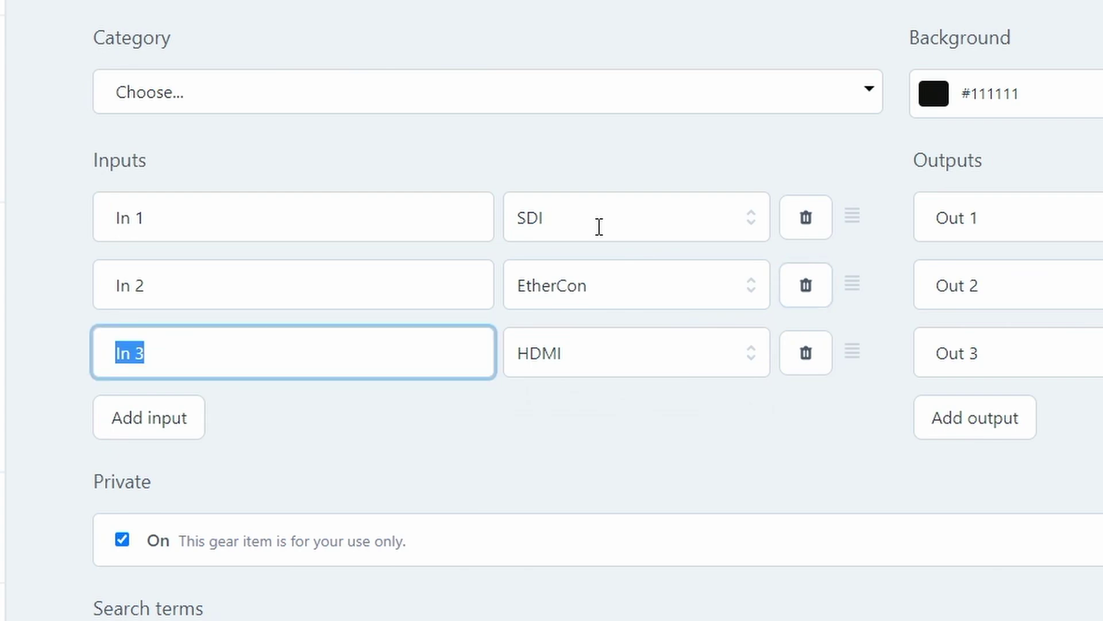
pyautogui.write('Power')
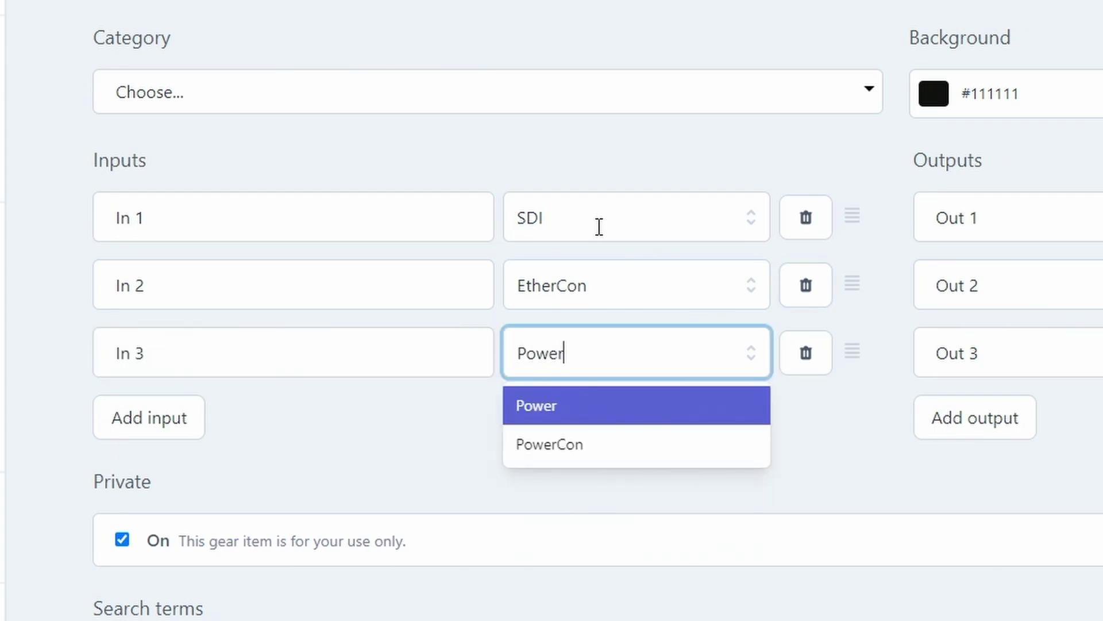
pyautogui.press('Down')
pyautogui.press('Return')
pyautogui.press('Tab')
pyautogui.press('Tab')
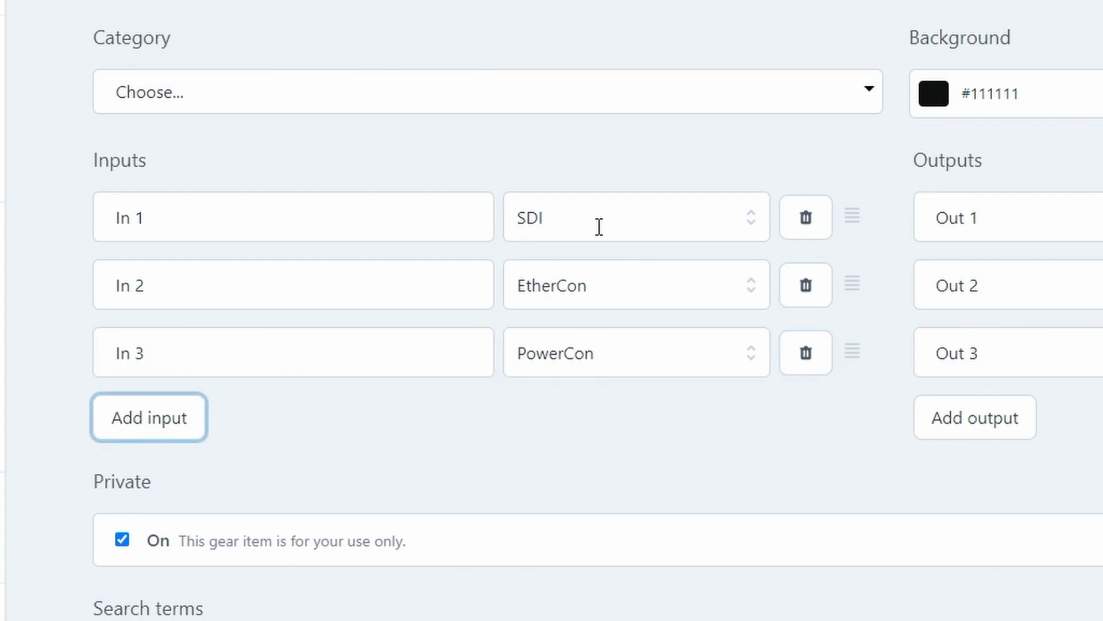
# Step: Check the connector type selection of input In 1 again
pyautogui.click(751, 219)
pyautogui.moveTo(729, 229); pyautogui.dragTo(492, 225)
pyautogui.click(670, 213)
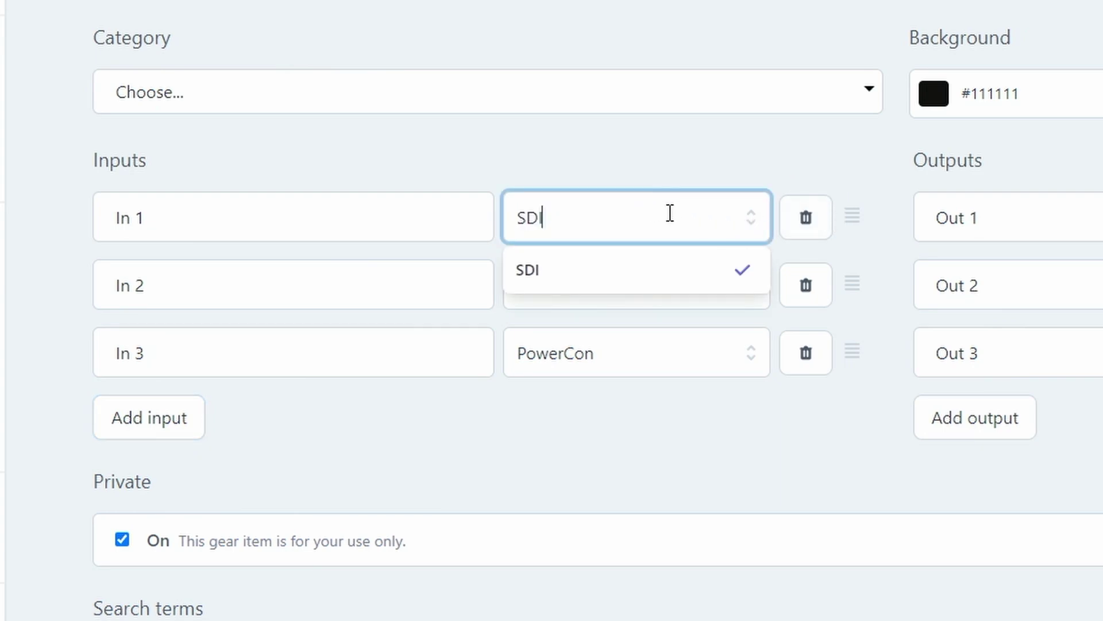
pyautogui.doubleClick(524, 223)
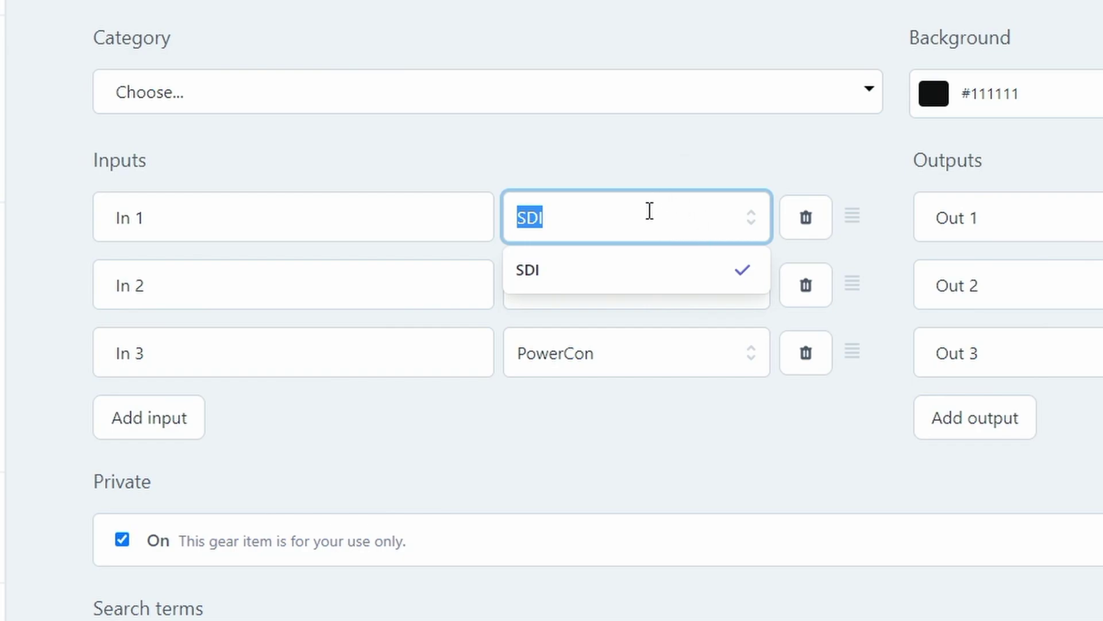
pyautogui.click(739, 234)
pyautogui.click(760, 154)
pyautogui.click(766, 223)
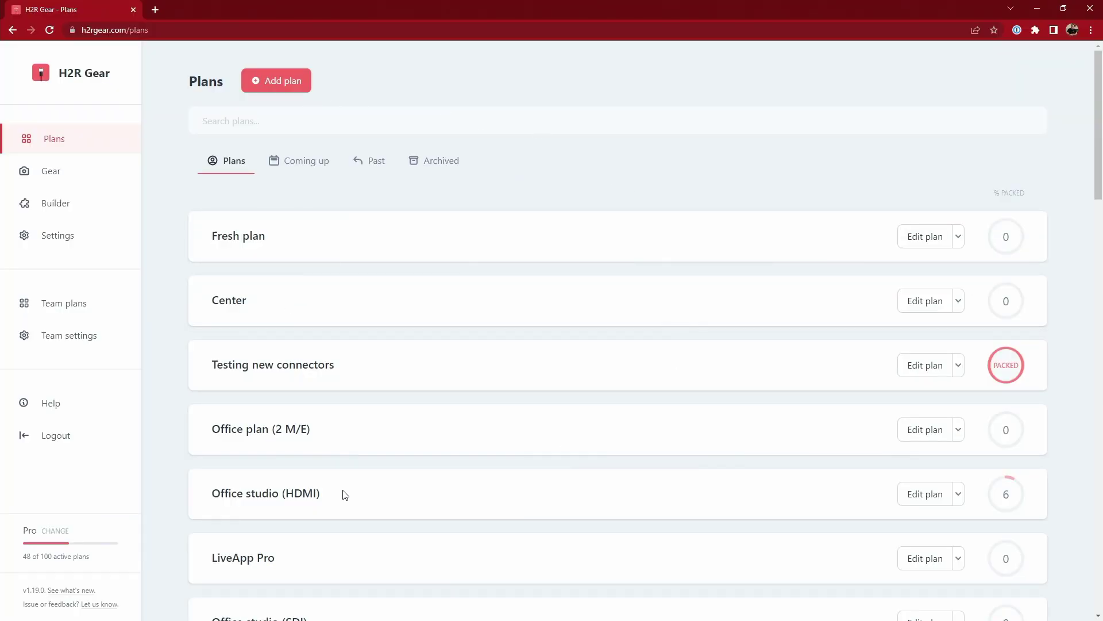
# Step: Open the H2R Gear changelog to review what is new in version 1.19.0
pyautogui.click(68, 593)
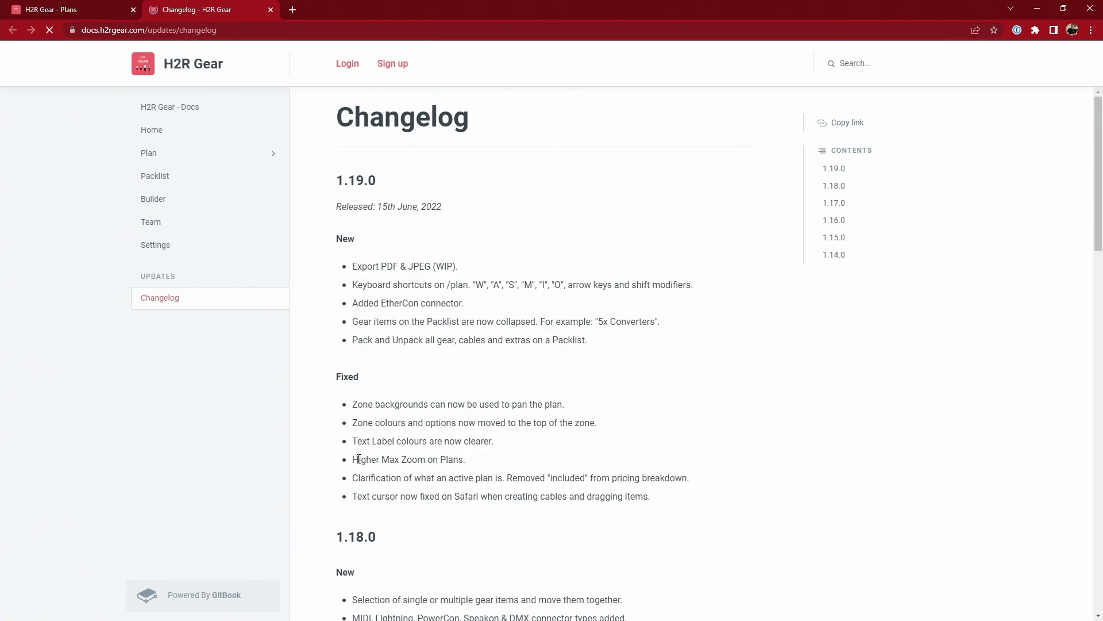